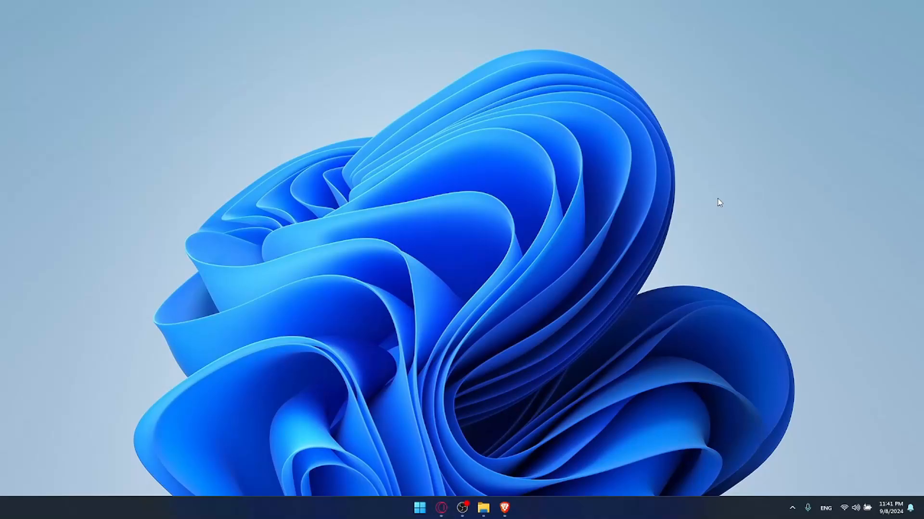
Load trello.com in the Brave browser.
left_click(504, 508)
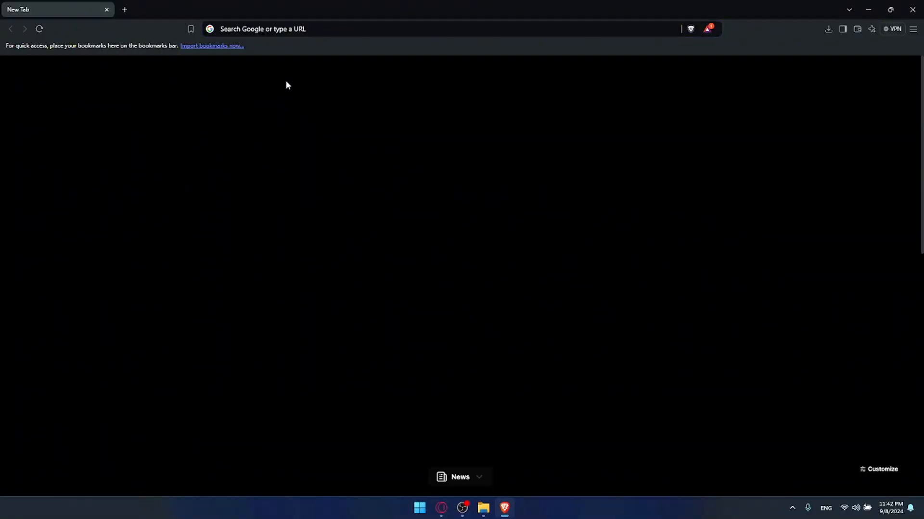
left_click(250, 26)
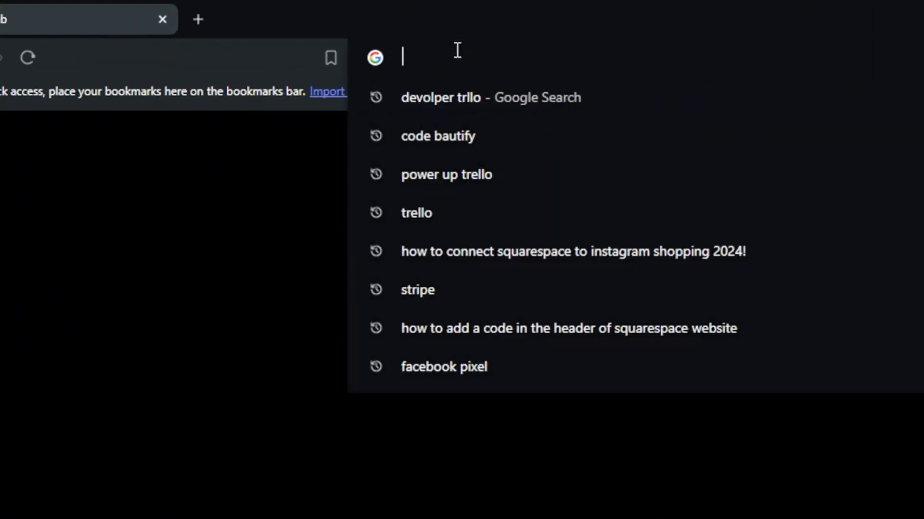
type("trello.com")
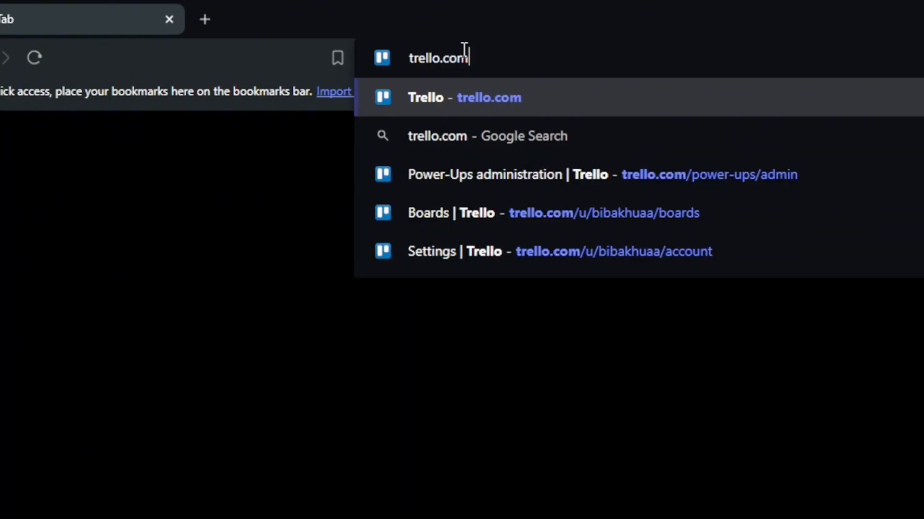
key("Return")
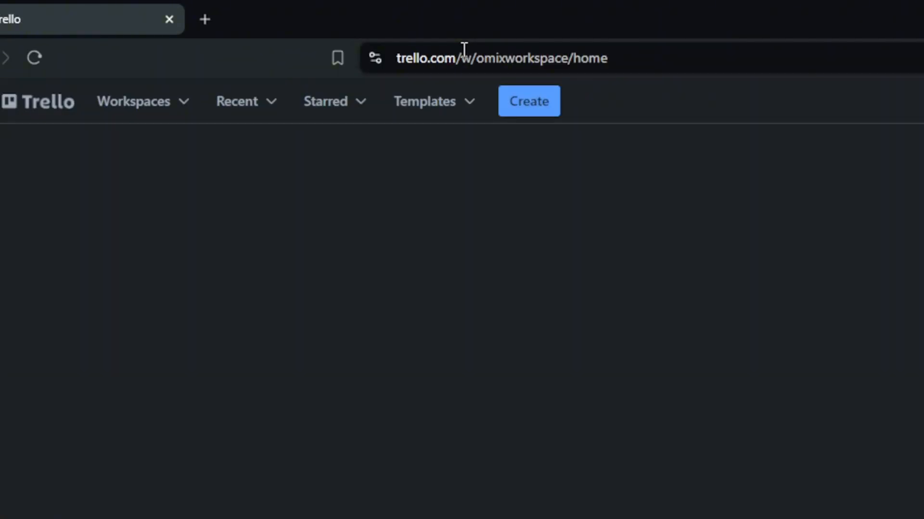
Open a Brave private window and load trello.com there.
key("ctrl+shift+n")
type("trel")
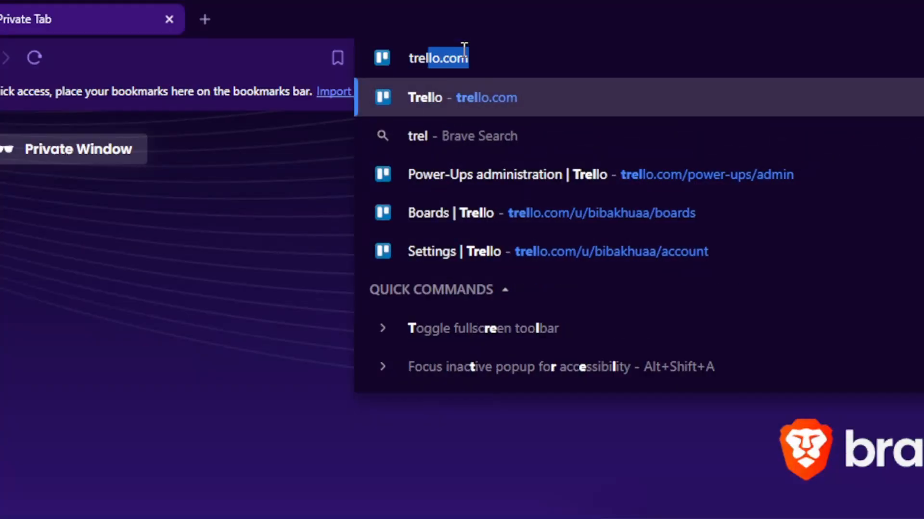
key("Return")
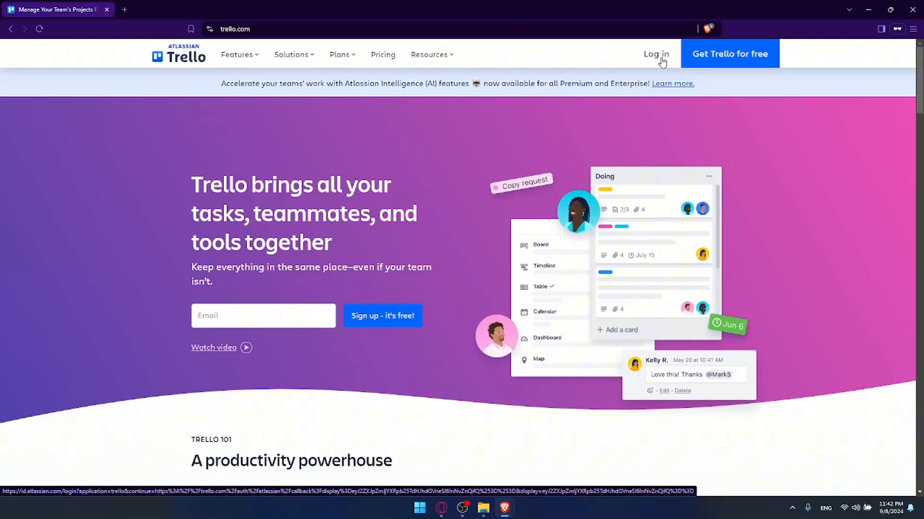
Go to the Trello login page and switch to creating a new account.
left_click(466, 115)
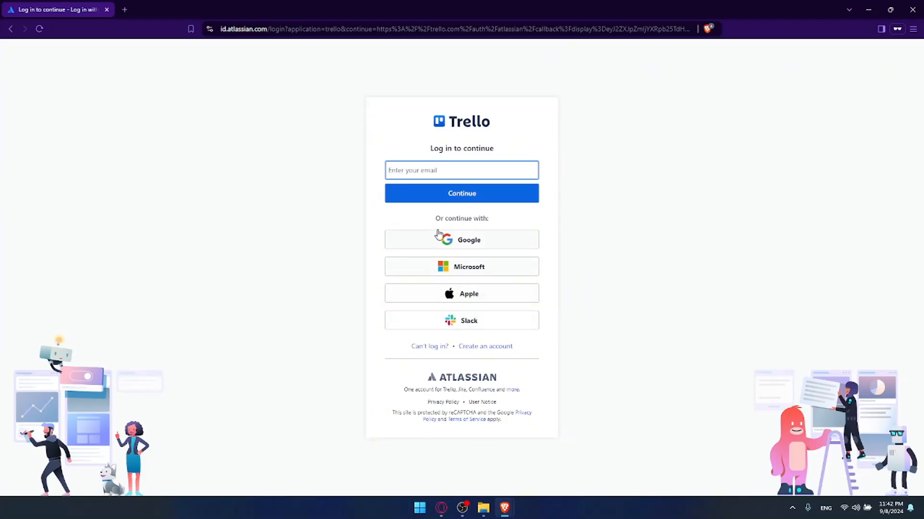
left_click(495, 346)
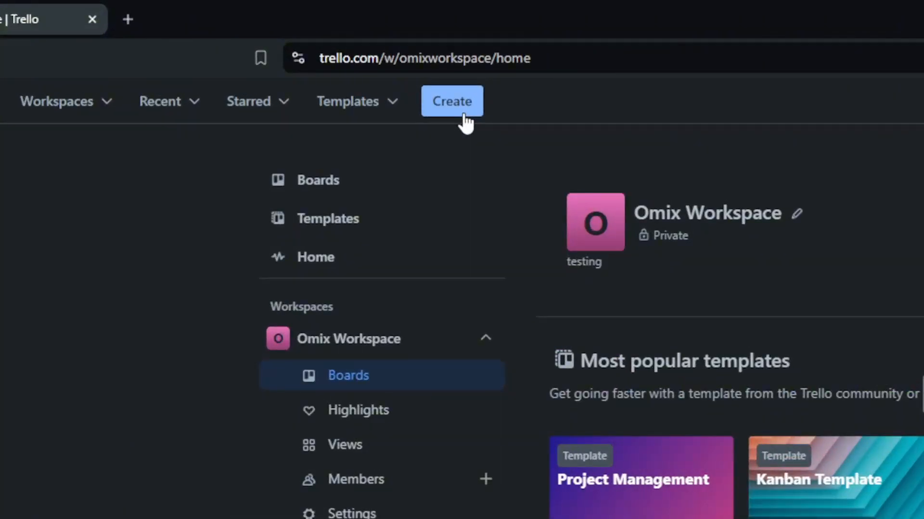
Start a new board with the blue-pink flower background, then browse the full template gallery.
left_click(464, 121)
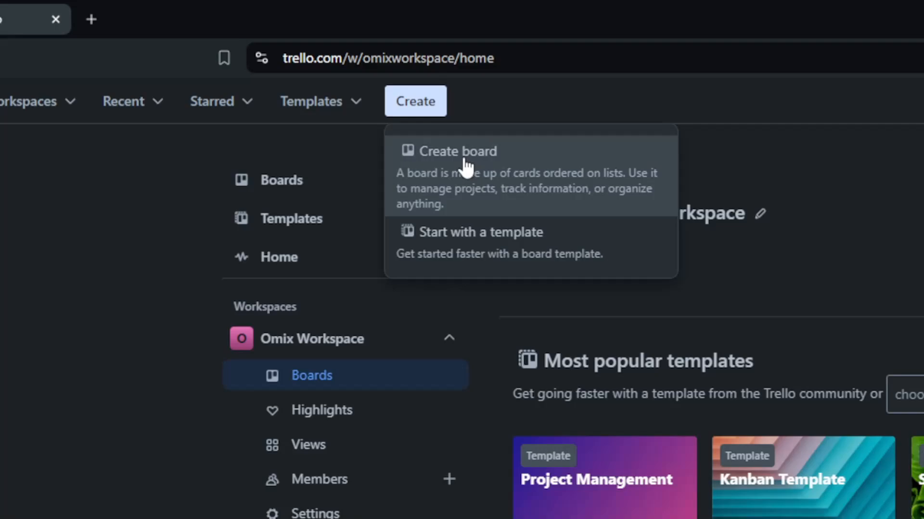
left_click(463, 164)
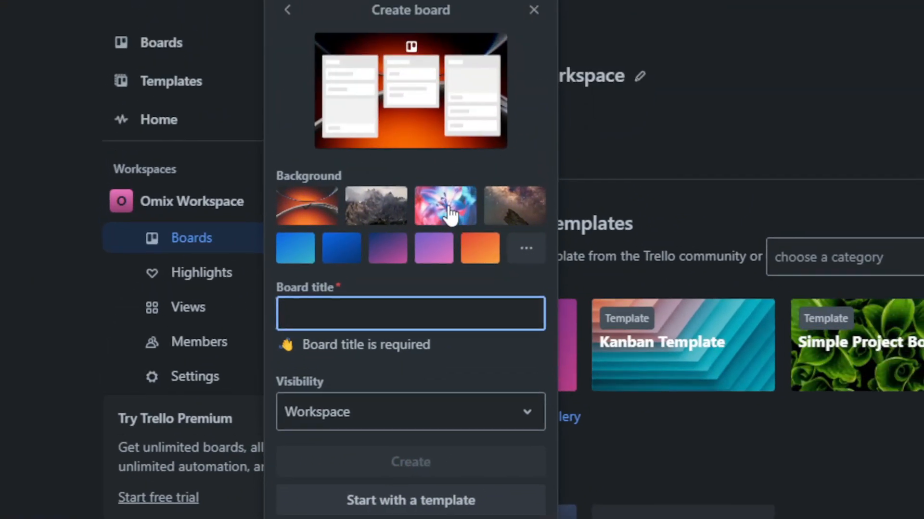
left_click(601, 94)
type("fsd")
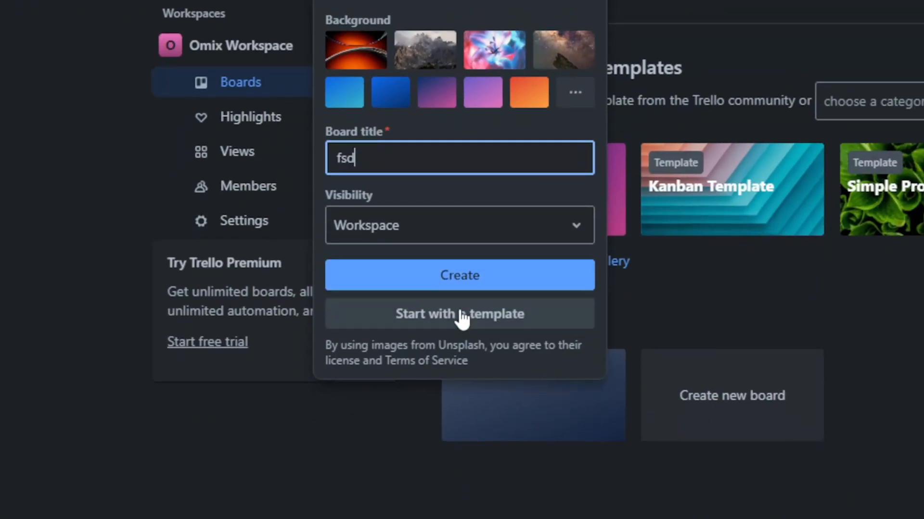
left_click(457, 484)
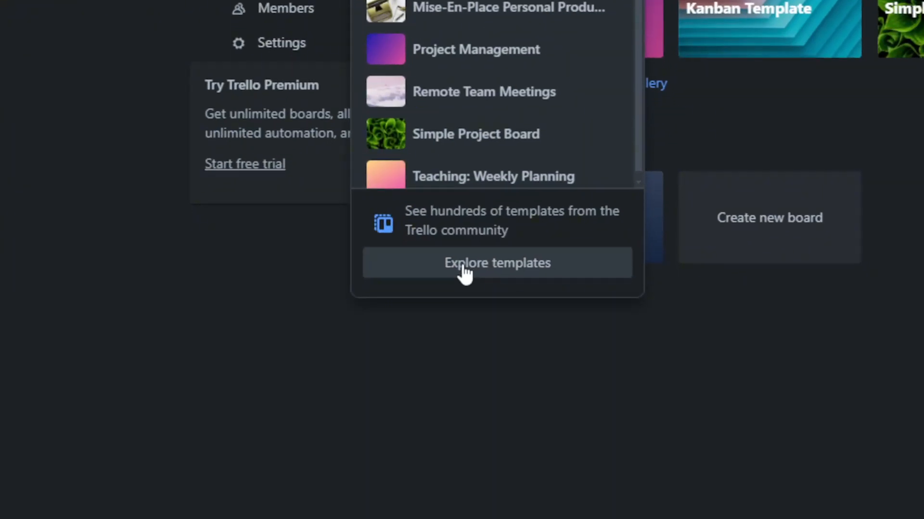
left_click(465, 274)
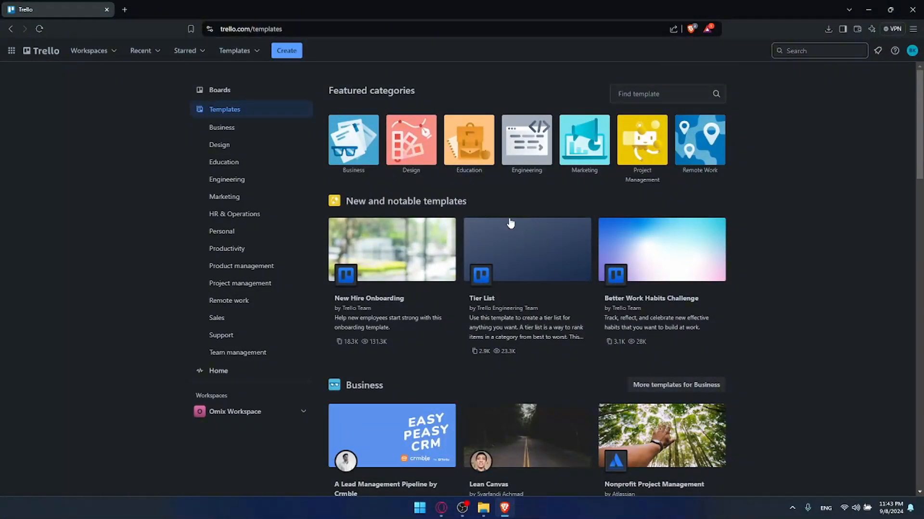
Return to the workspace home, open the test board and look across its tier lists.
scroll(497, 219, "down", 7)
scroll(495, 220, "up", 2)
left_click(11, 29)
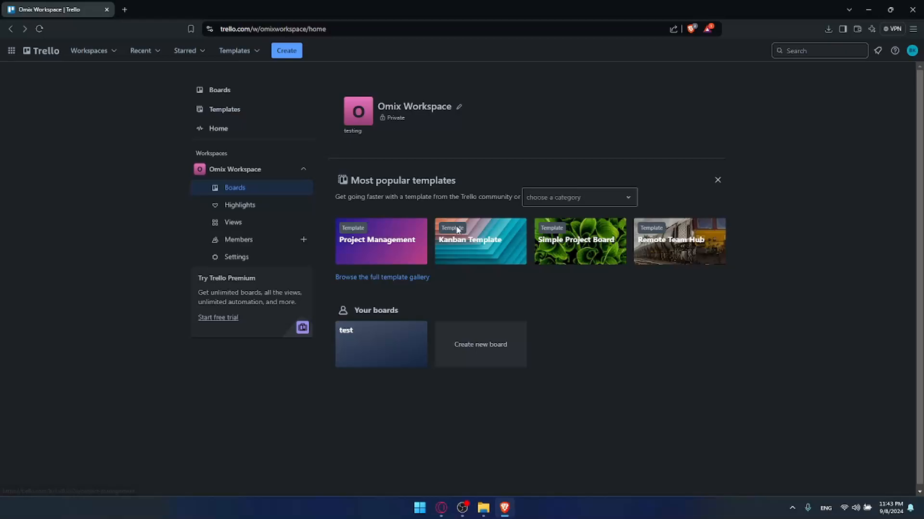
left_click_drag(364, 312, 417, 313)
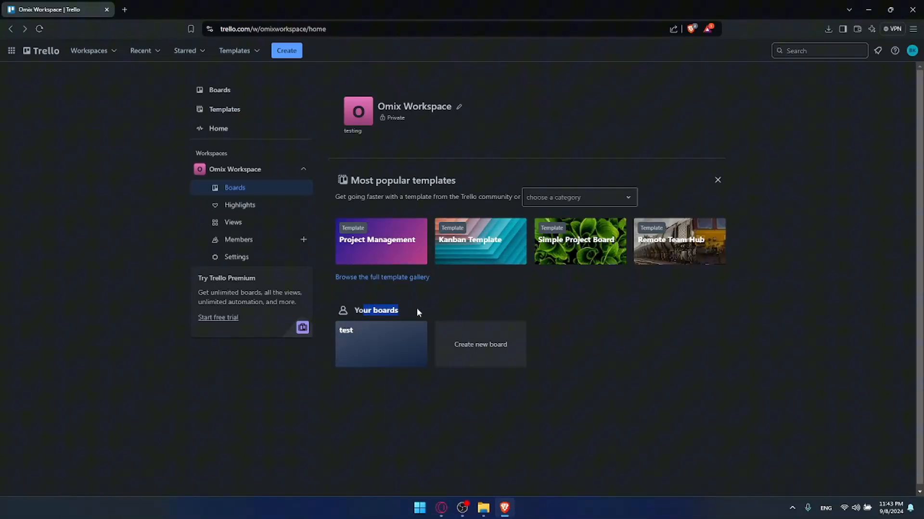
left_click(375, 342)
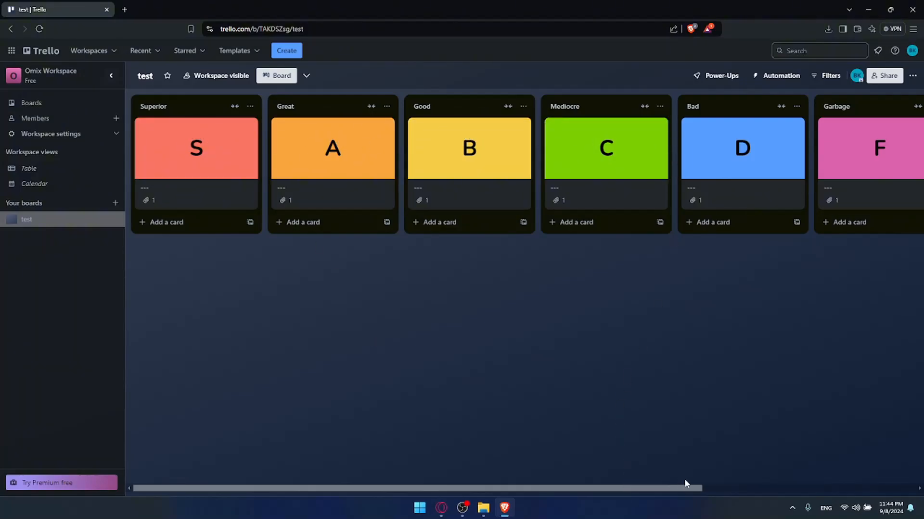
left_click_drag(685, 484, 839, 476)
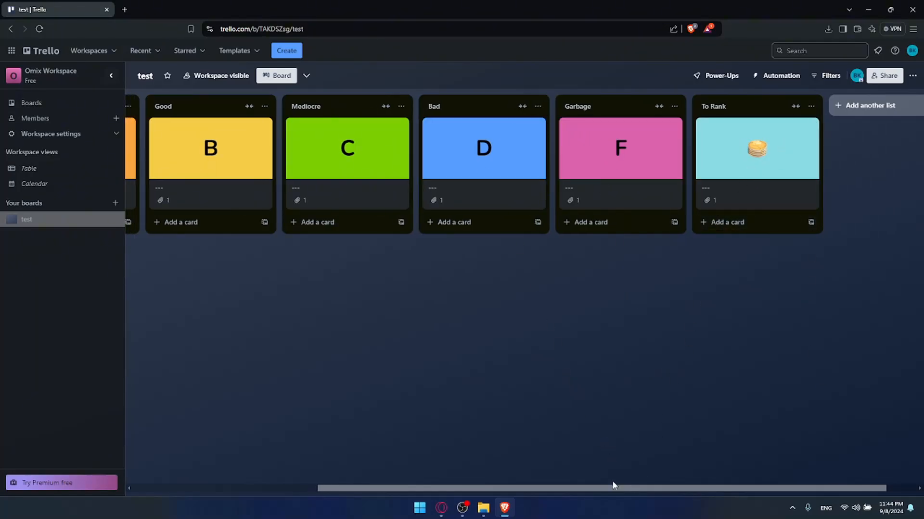
left_click_drag(613, 485, 414, 486)
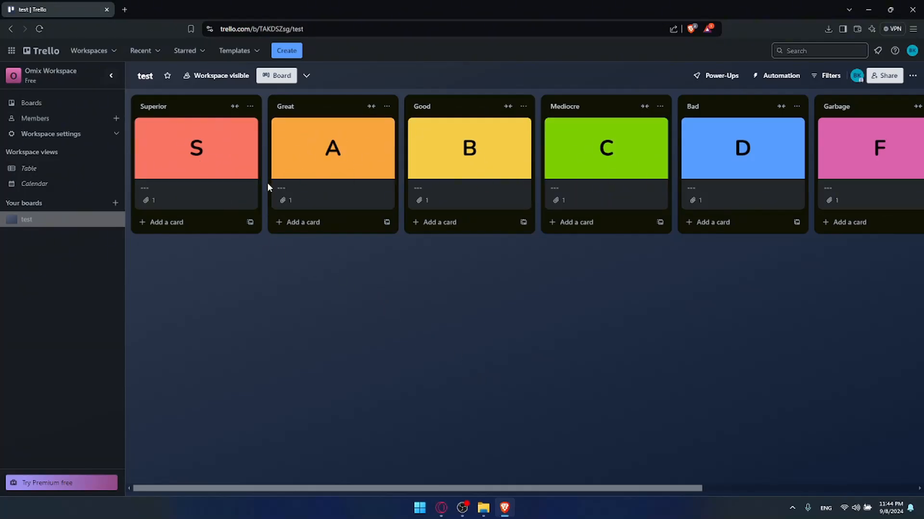
Add a card 'test' to Superior and 'test2' to Great.
left_click(144, 223)
left_click(294, 222)
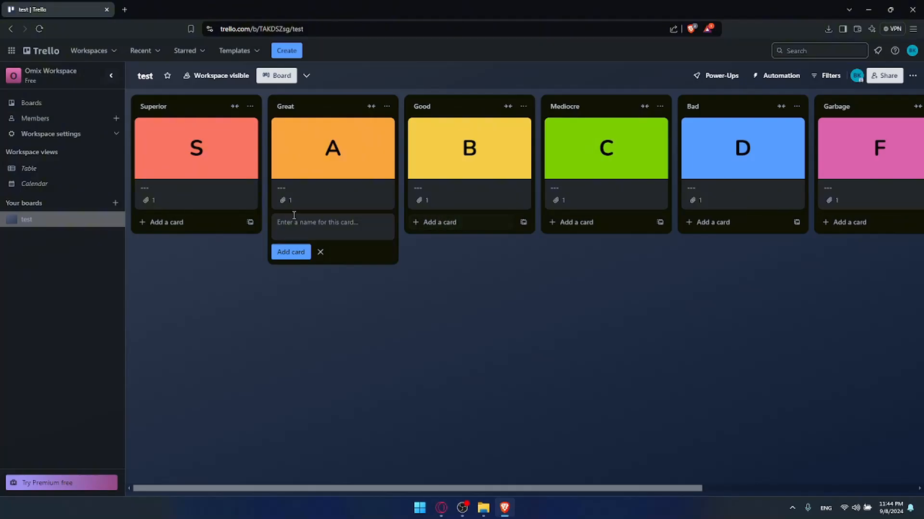
left_click(195, 223)
type("test")
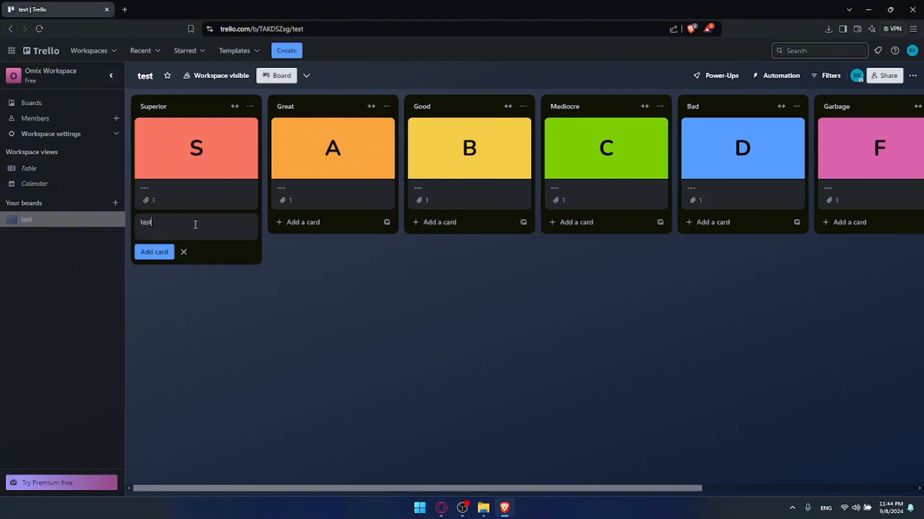
key("Return")
left_click(295, 221)
type("test2")
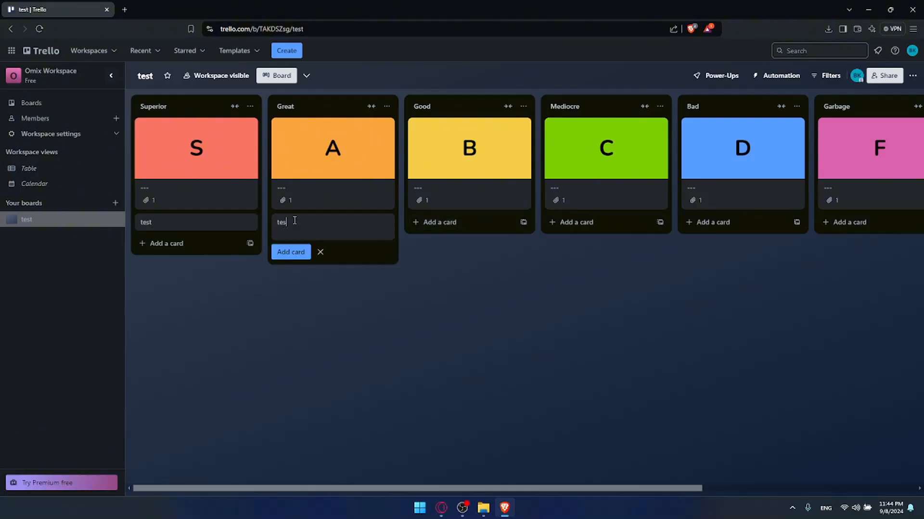
left_click(423, 226)
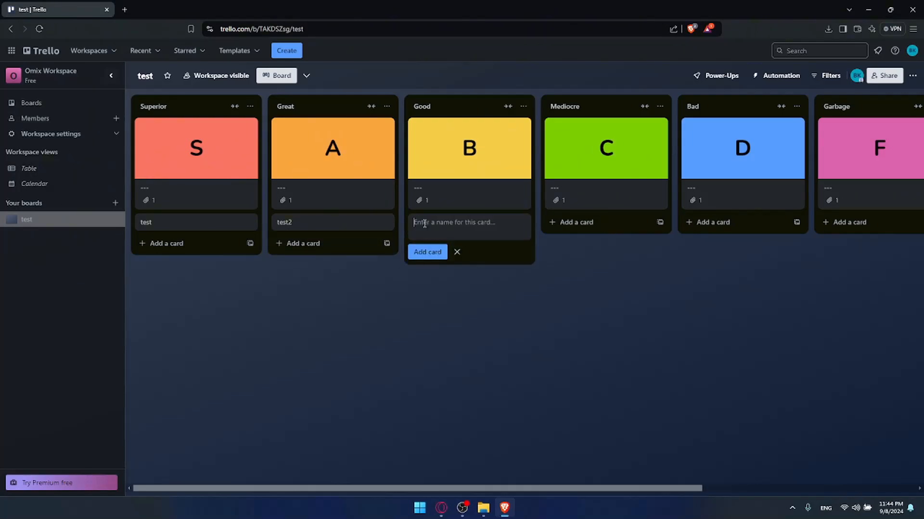
Add cards 'tester', 'tt', 't2' and 't1' to Good, Mediocre, Bad and Garbage.
type("tester")
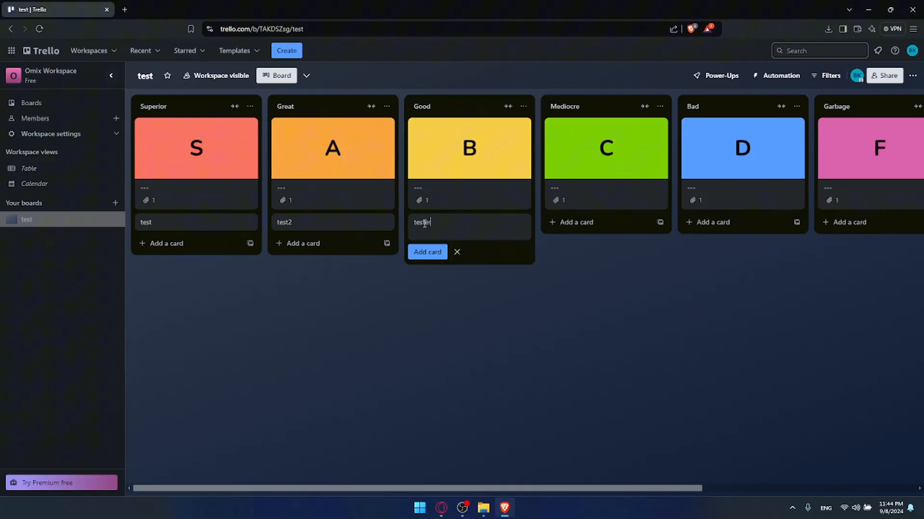
left_click(639, 223)
type("tt")
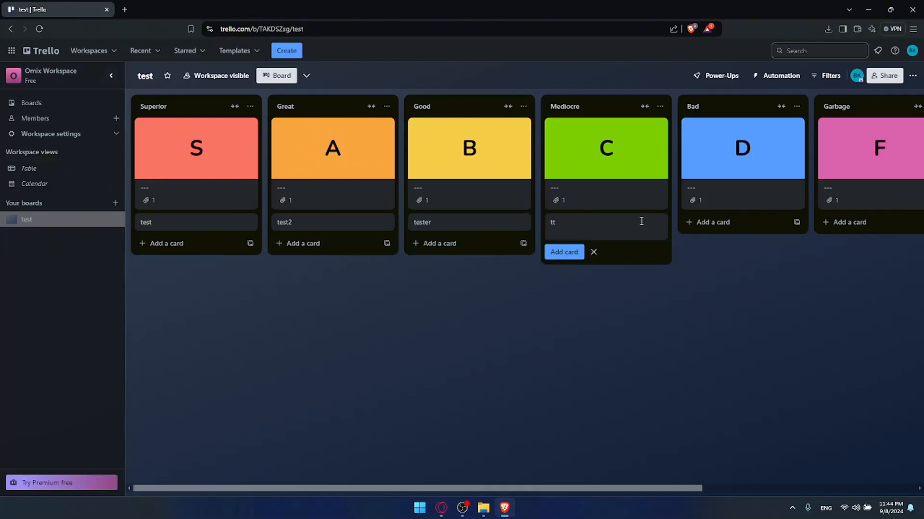
left_click(719, 223)
type("t2")
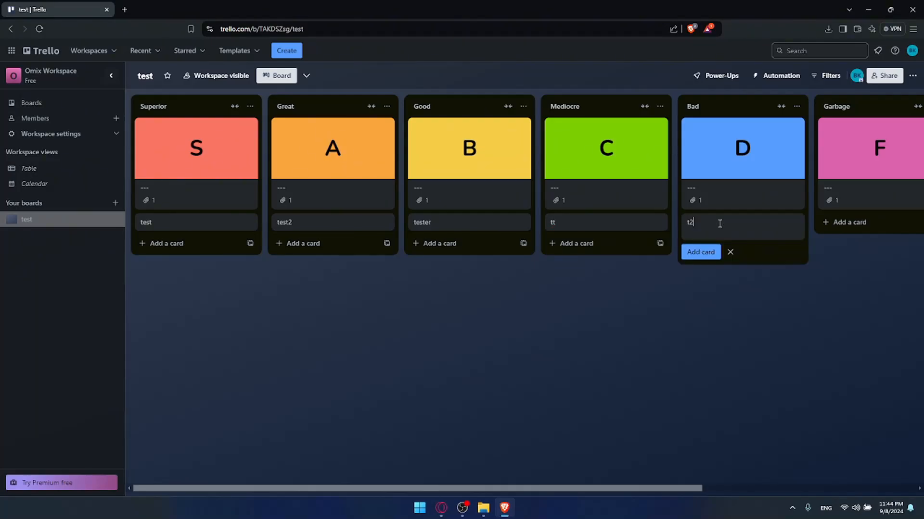
left_click(830, 222)
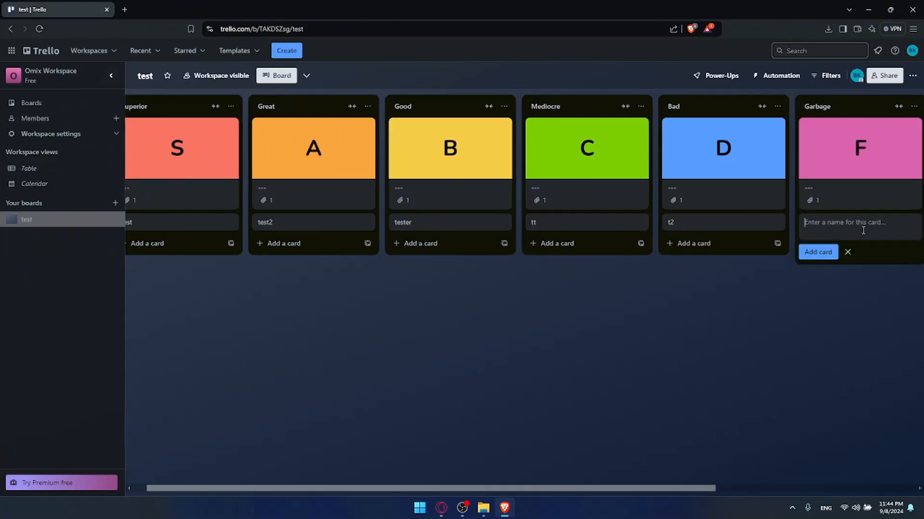
type("t1")
left_click_drag(669, 488, 813, 476)
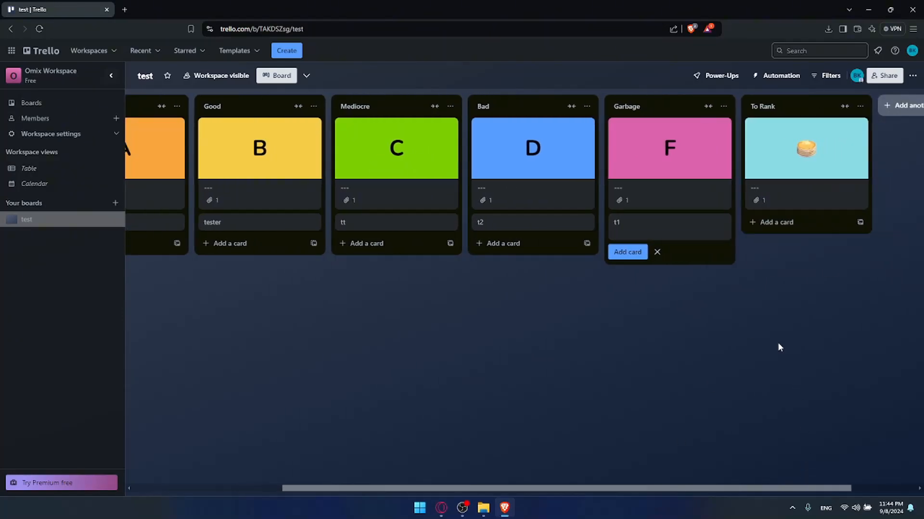
left_click_drag(683, 481, 439, 466)
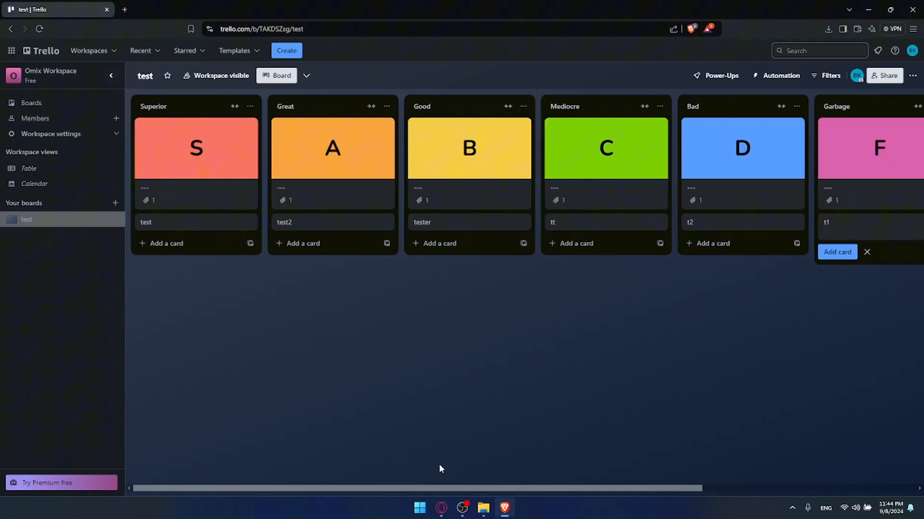
left_click(503, 404)
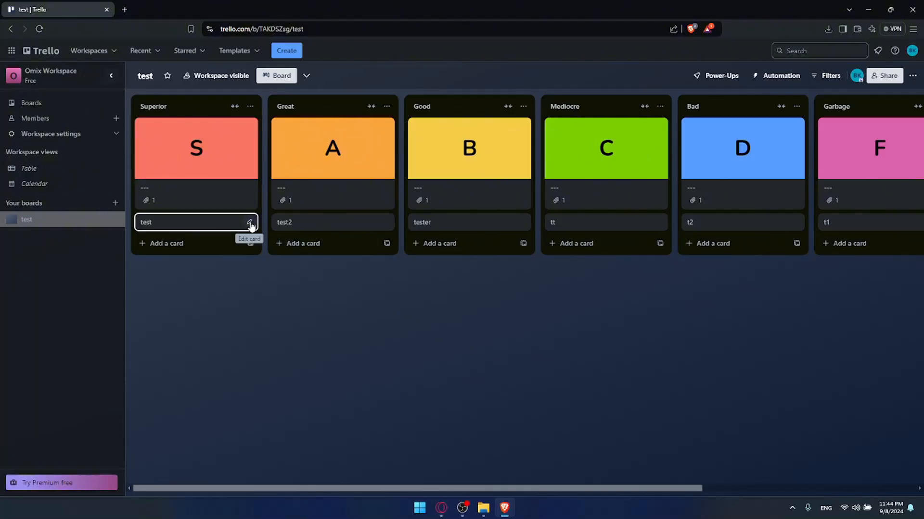
Open the test card's full details from its quick-edit menu.
left_click(249, 224)
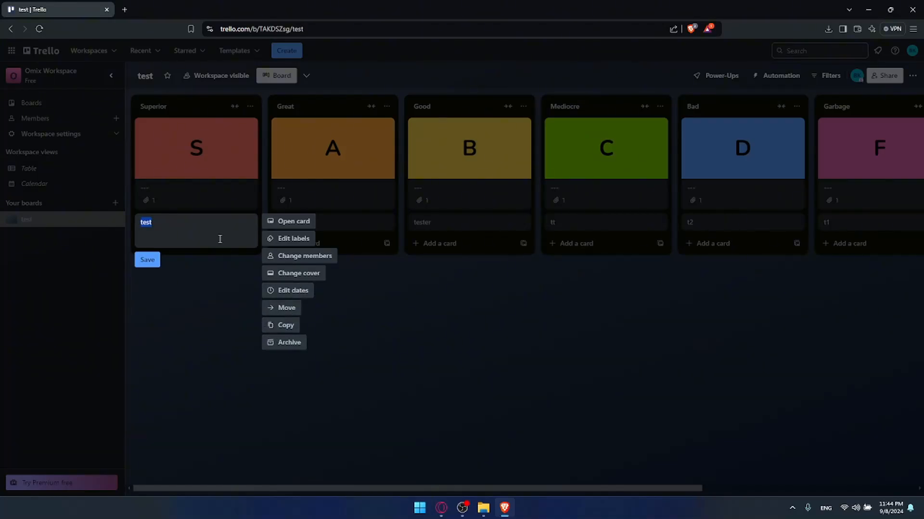
left_click(296, 224)
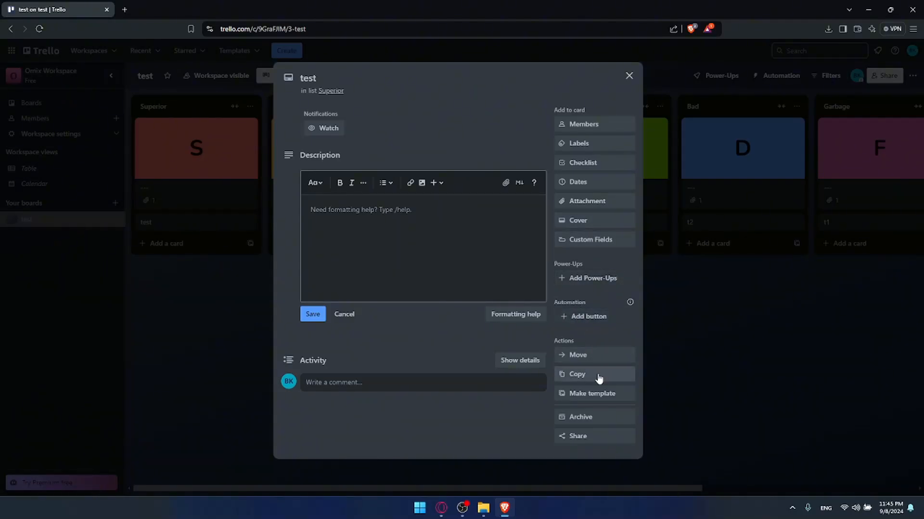
Copy the test card's 'Link to this card' URL and close the card.
left_click(595, 443)
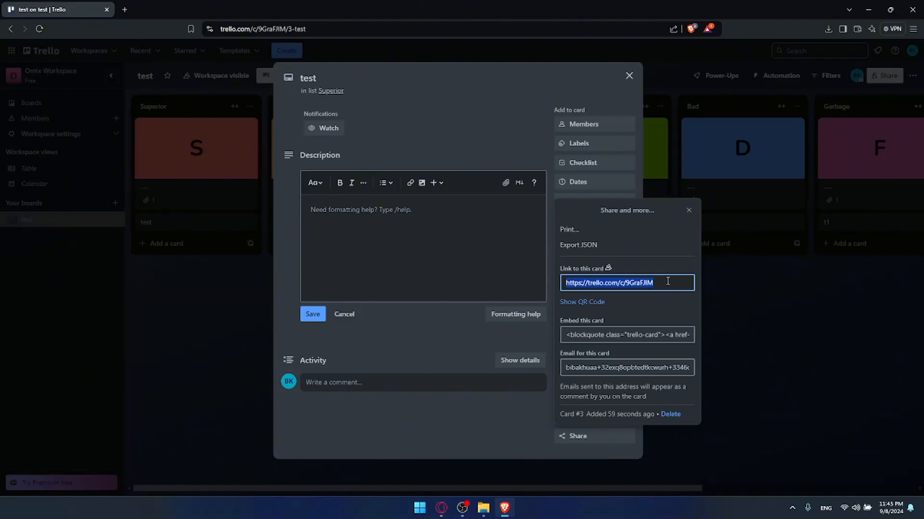
left_click_drag(668, 282, 562, 283)
left_click(562, 284)
left_click_drag(666, 281, 553, 284)
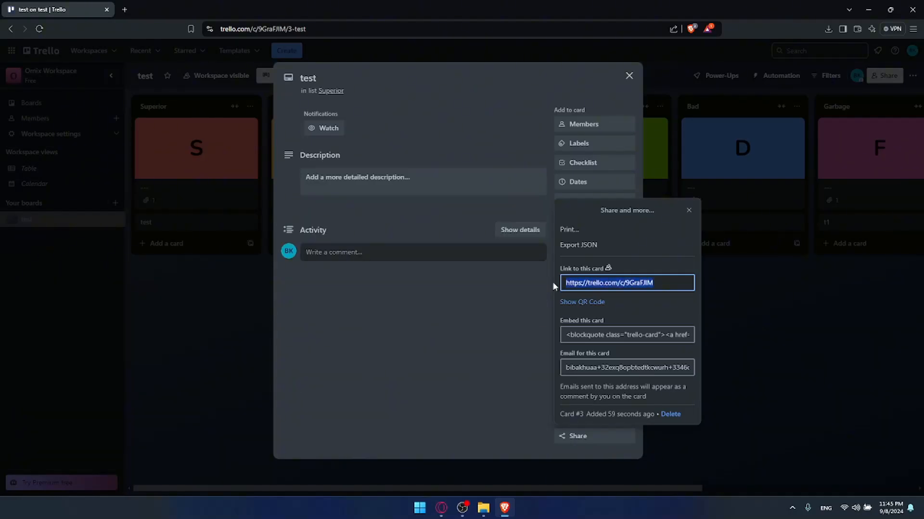
left_click(689, 210)
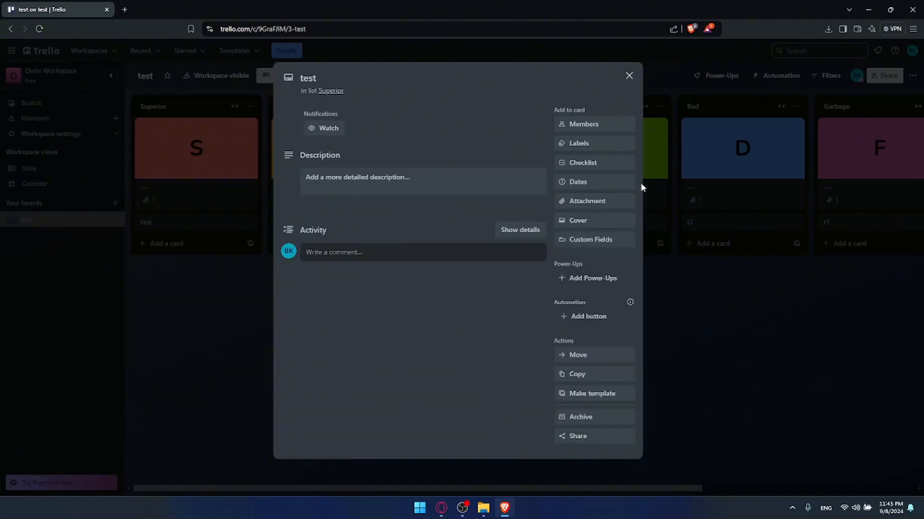
left_click(630, 76)
Paste the test card's link into test2's description, then close test2.
left_click(344, 220)
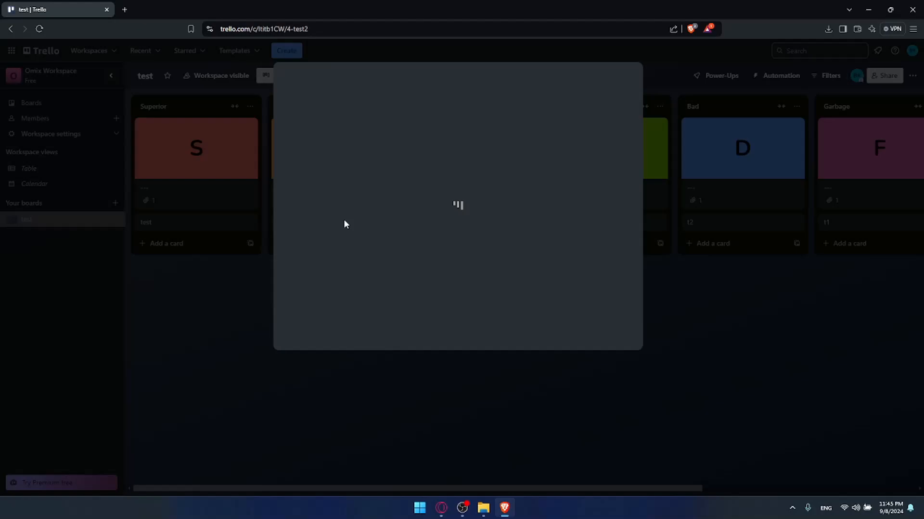
left_click(388, 192)
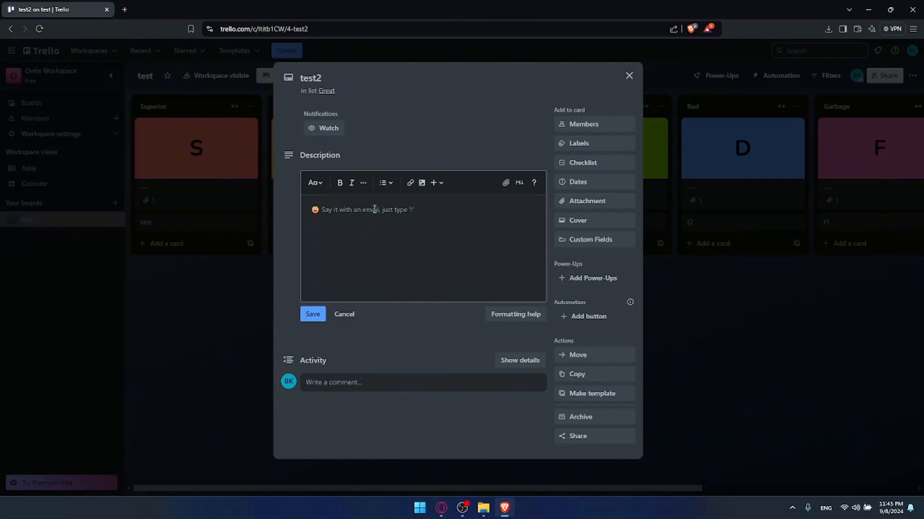
left_click(374, 209)
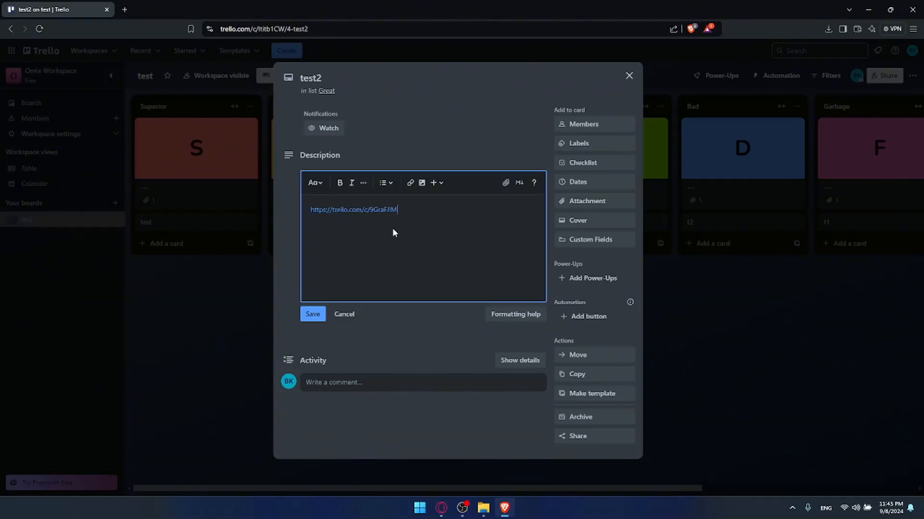
left_click(494, 139)
left_click(628, 76)
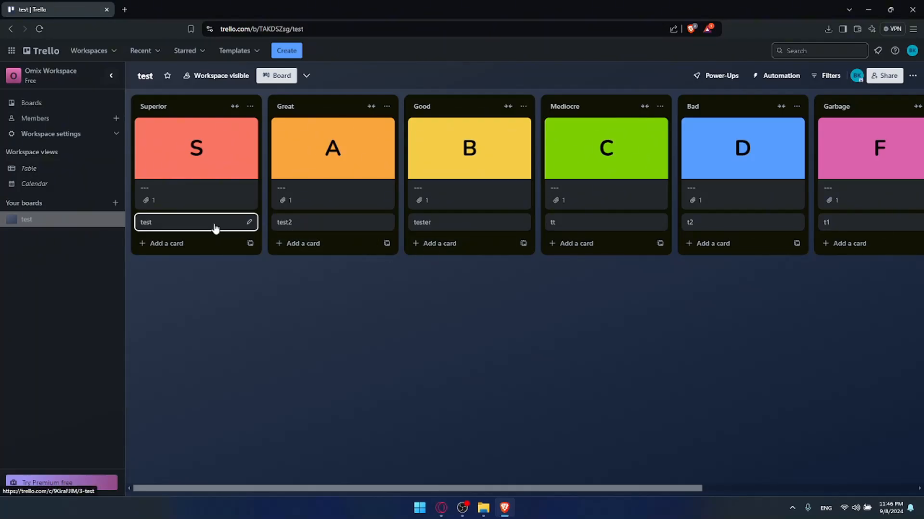
Reopen test2, check the 'test, Superior' card chip, and save the description.
left_click(310, 223)
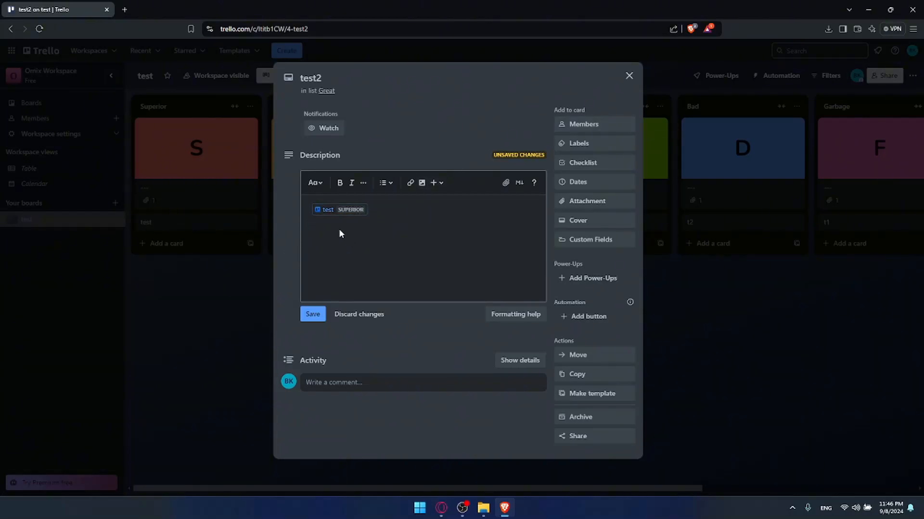
left_click(350, 213)
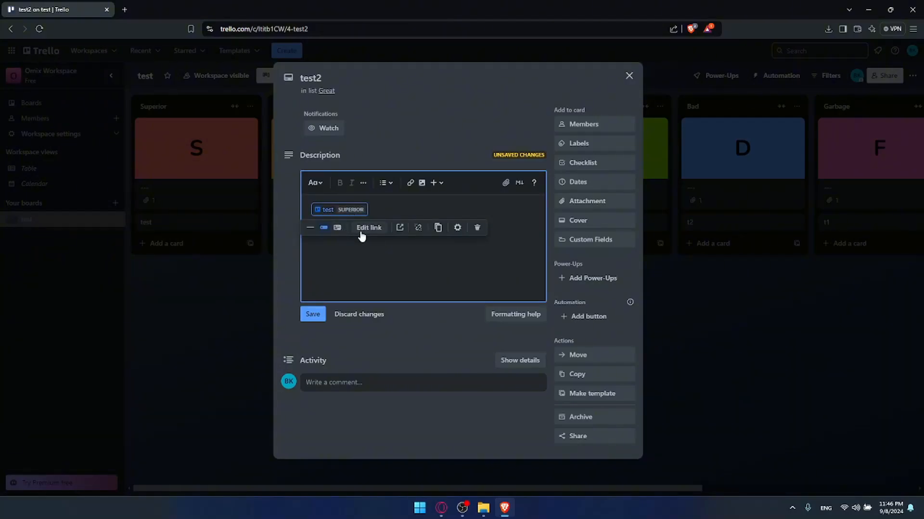
left_click(361, 258)
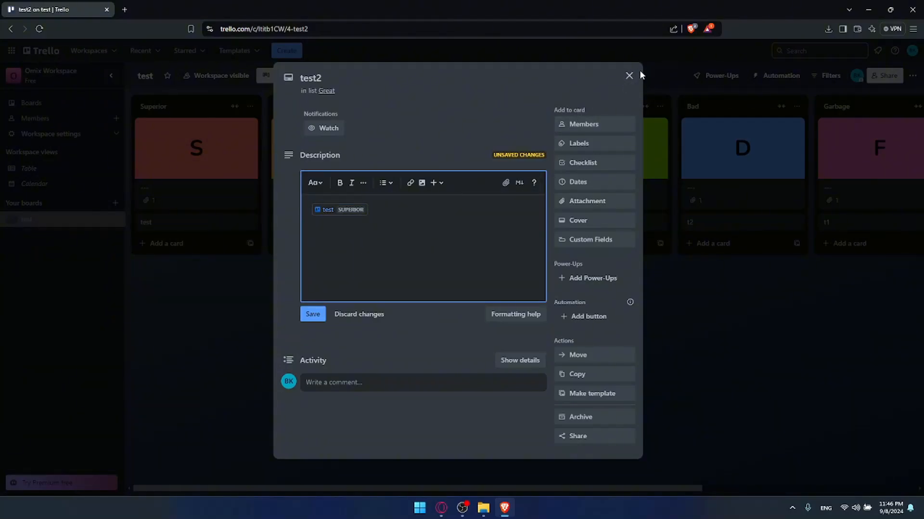
left_click(628, 76)
left_click(370, 227)
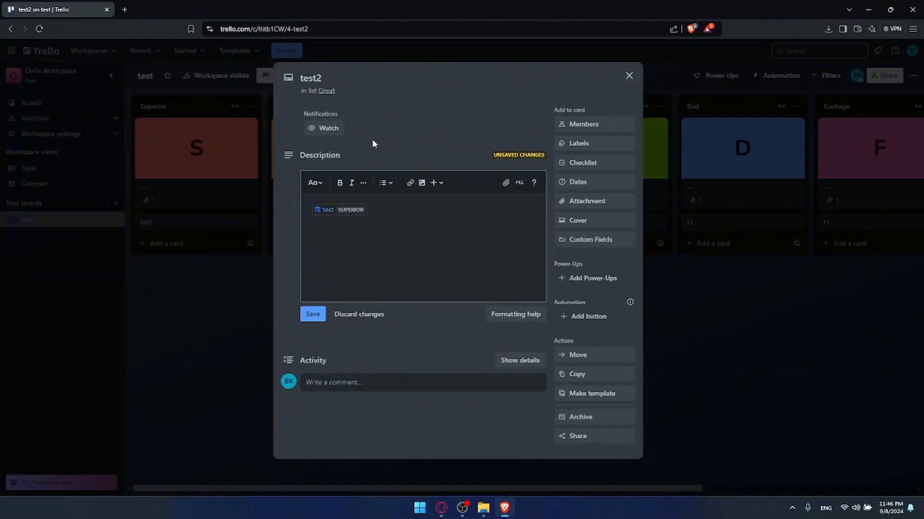
left_click(592, 435)
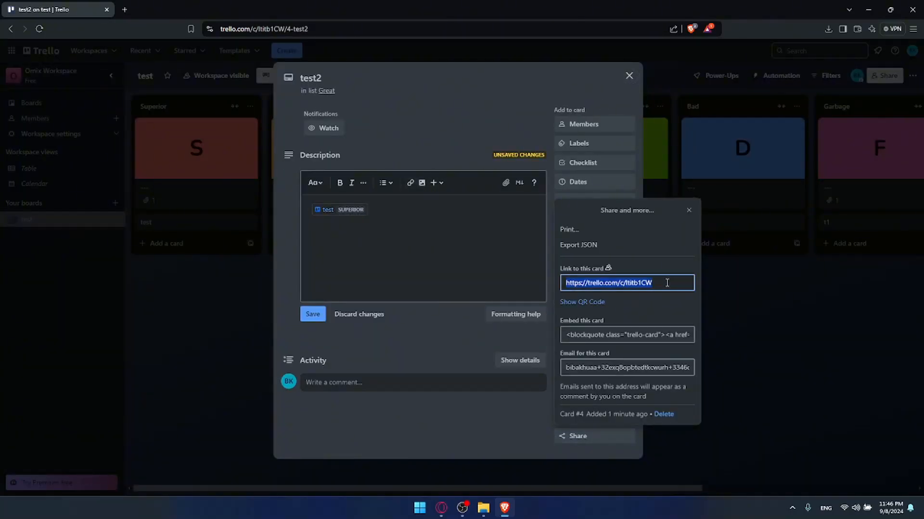
left_click(514, 280)
Paste the test card's link into tester's description, save it, and verify the link.
left_click(743, 180)
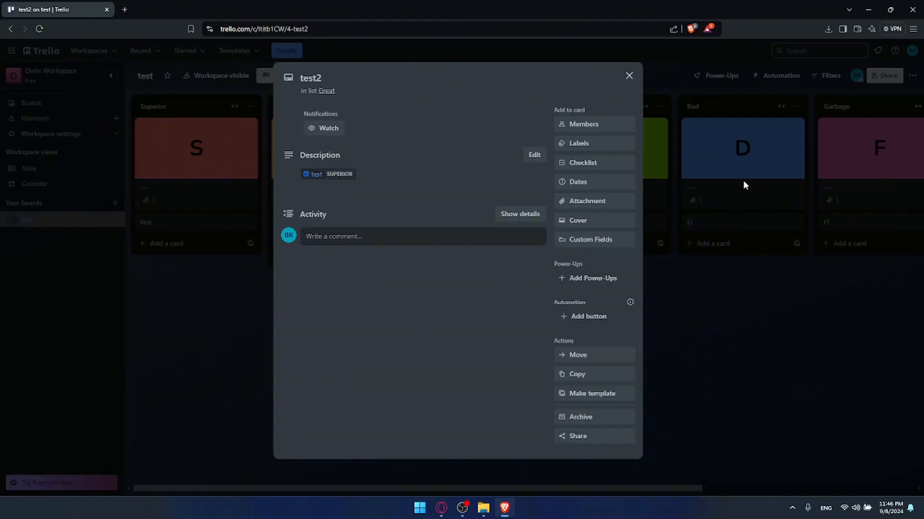
left_click(648, 97)
left_click(487, 227)
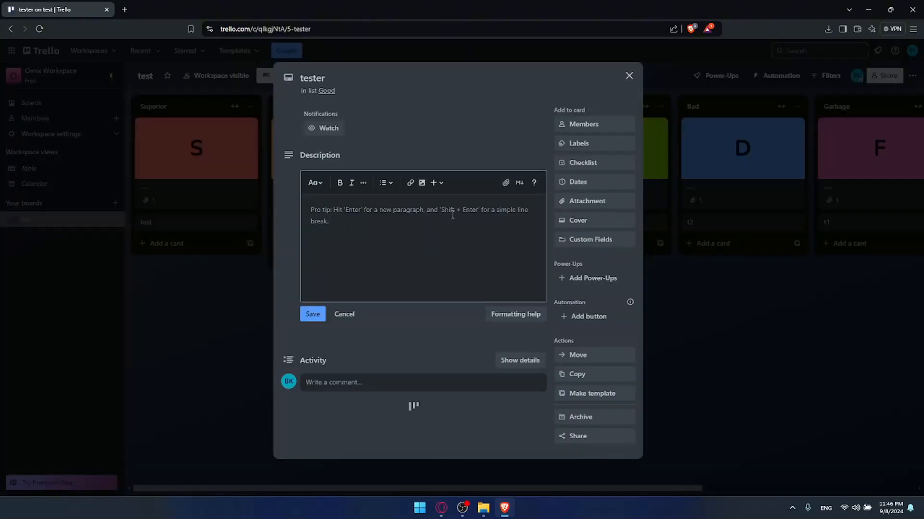
key("ctrl+v")
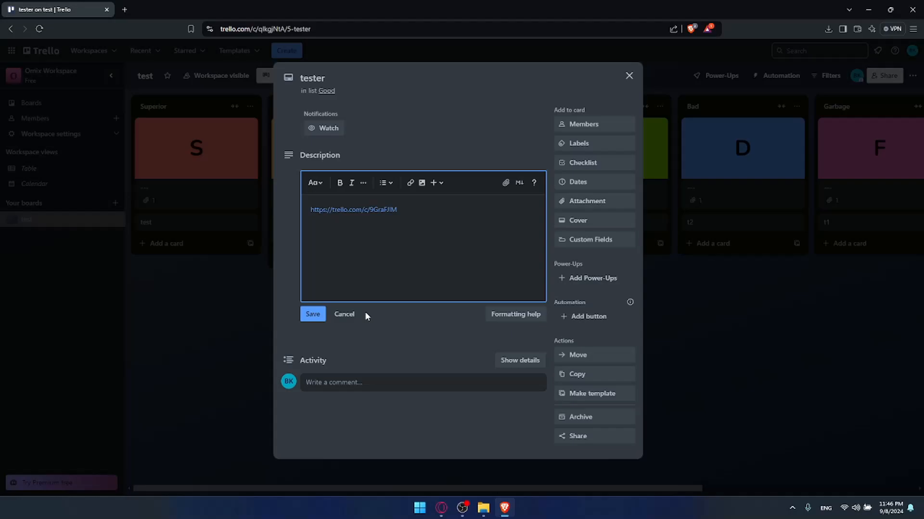
left_click(313, 315)
left_click(257, 299)
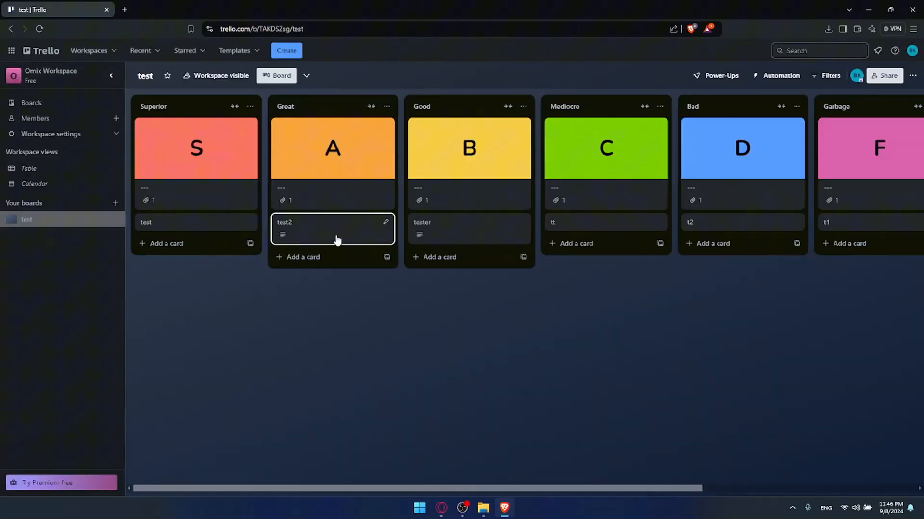
left_click(440, 230)
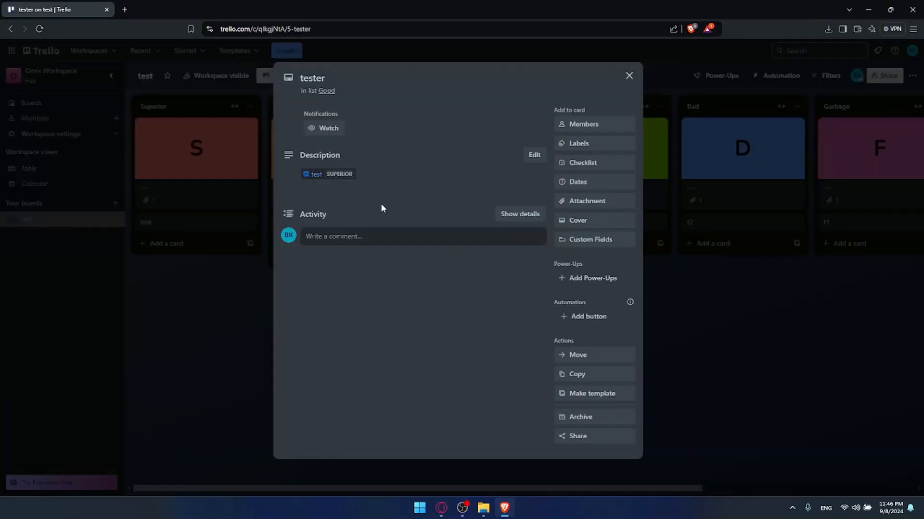
left_click(249, 287)
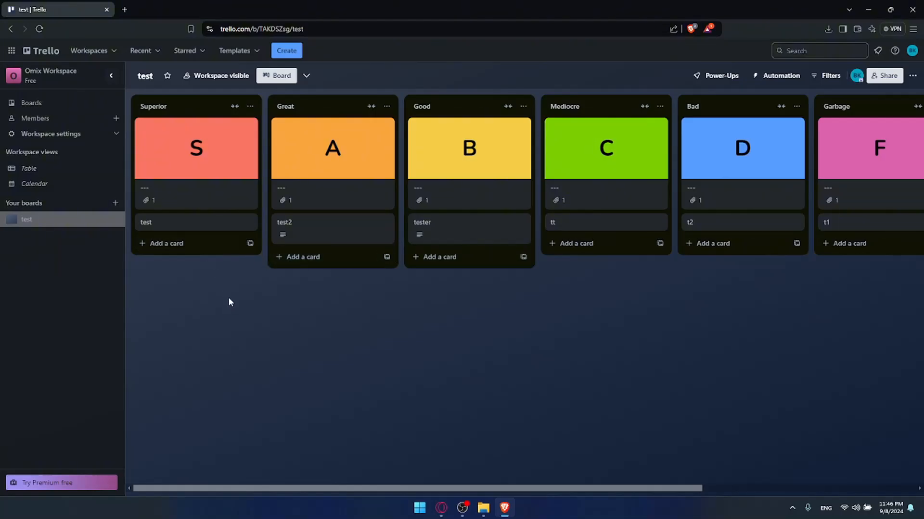
Open and close the test card in Superior and the tt card in Mediocre.
left_click(215, 225)
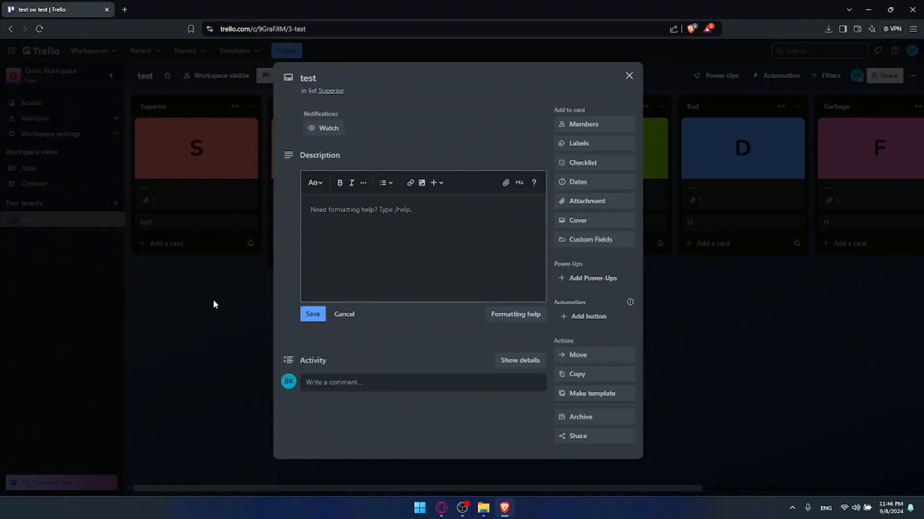
left_click(213, 301)
left_click(582, 224)
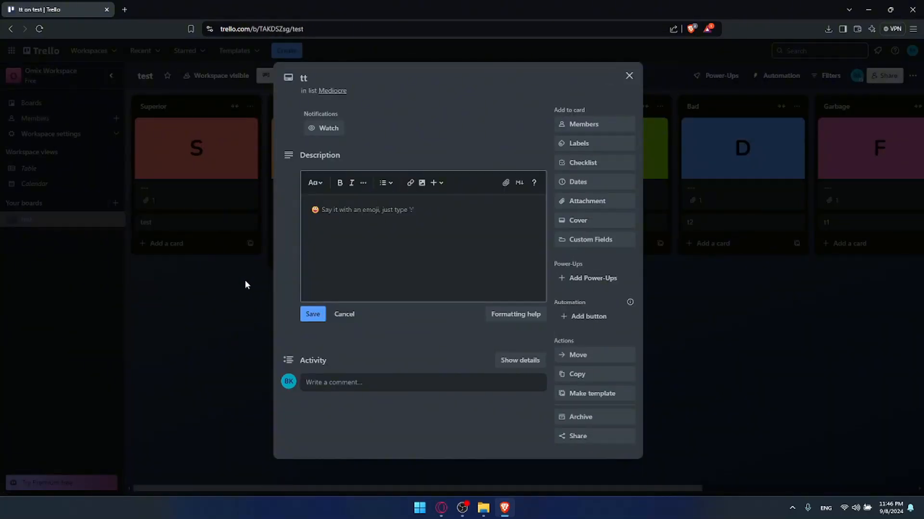
left_click(244, 285)
Bring up the Good list tester card's shareable link, then close the card.
left_click(450, 225)
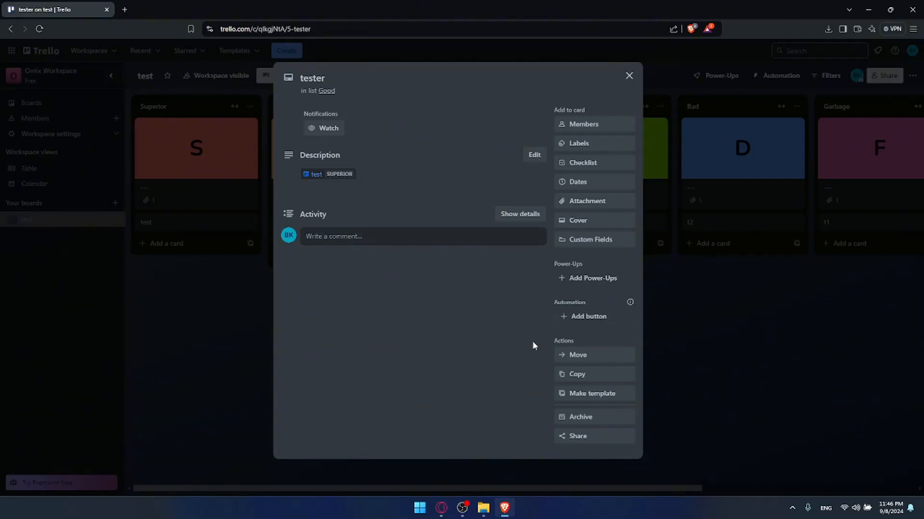
left_click(598, 437)
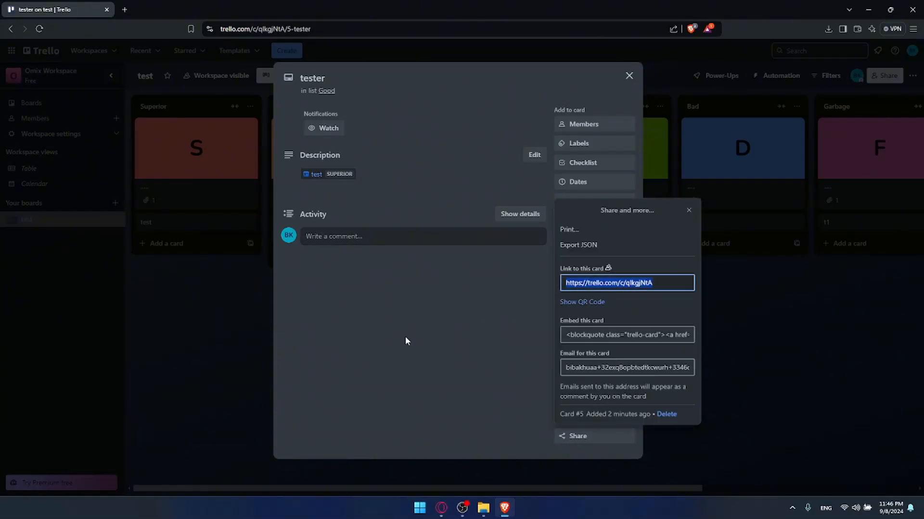
left_click(270, 337)
key("Escape")
Paste the tester card link into the tt card's description, save it, and close.
left_click(569, 224)
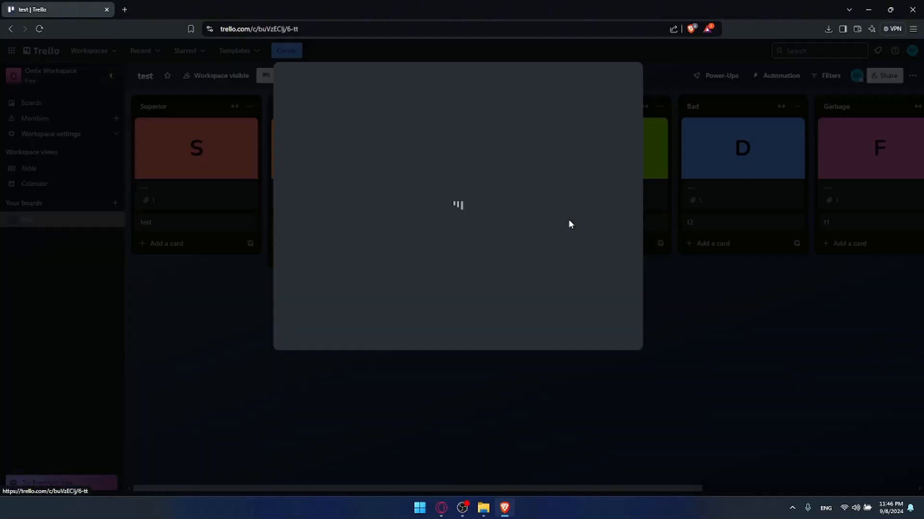
left_click(444, 224)
key("ctrl+v")
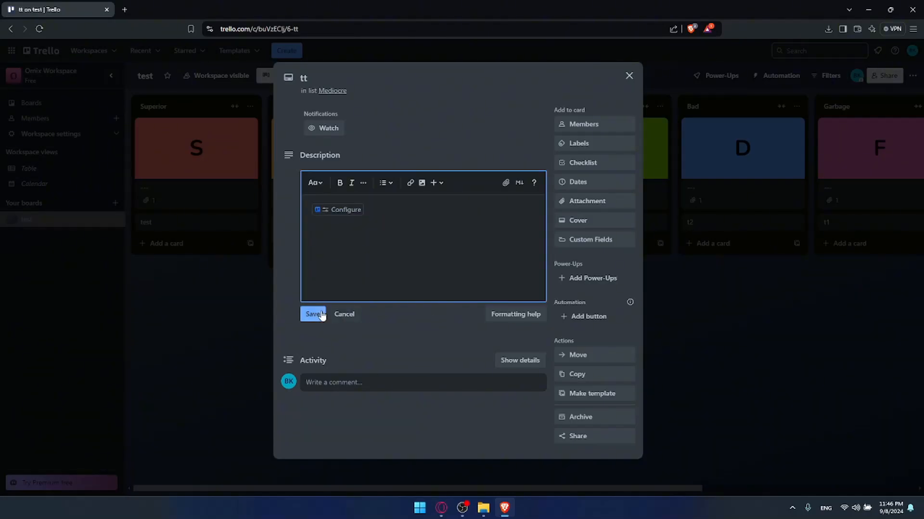
left_click(321, 313)
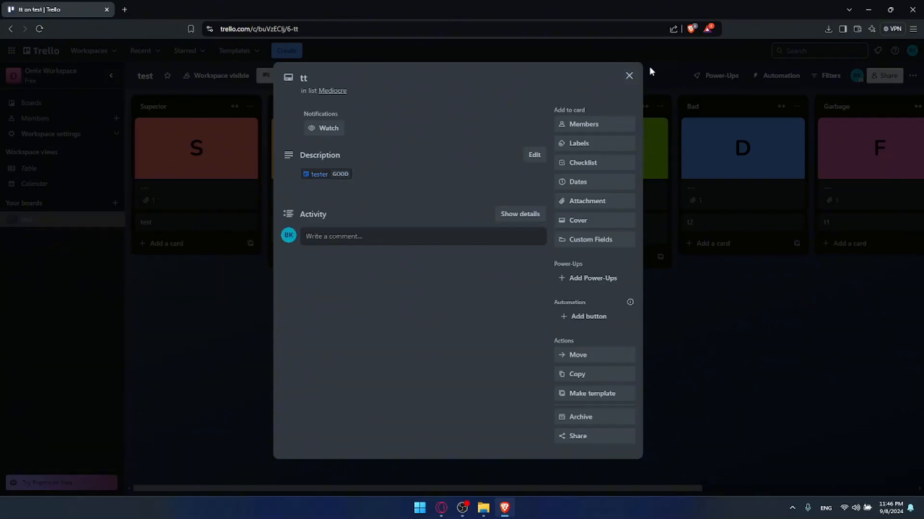
left_click(628, 76)
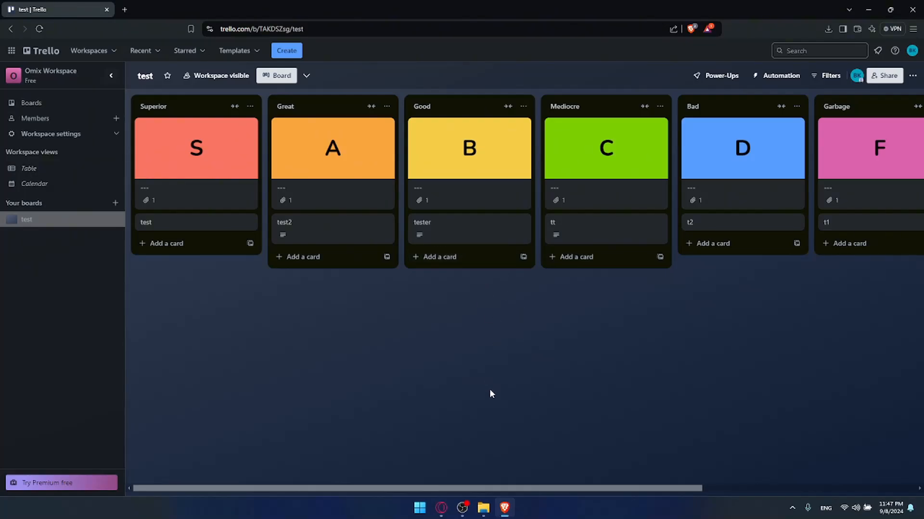
Add a new list named 'hh' at the right end of the board.
left_click_drag(529, 490, 766, 489)
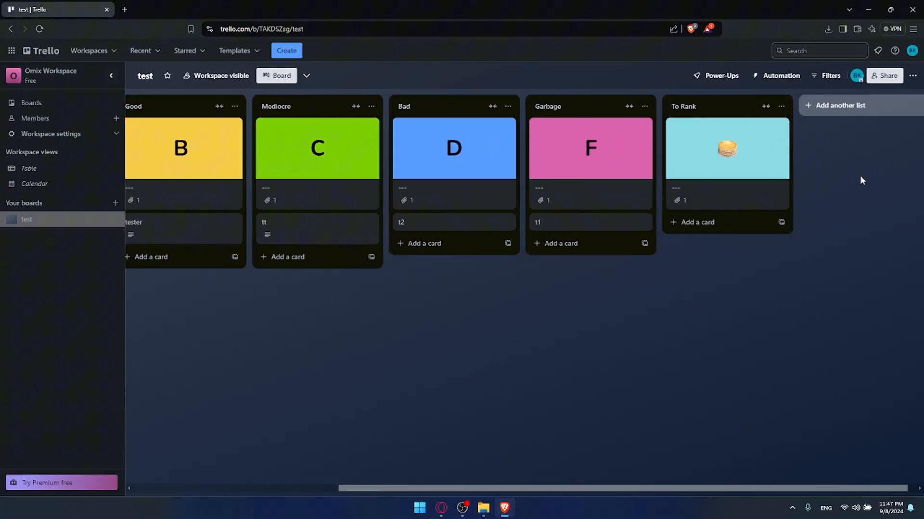
left_click(848, 106)
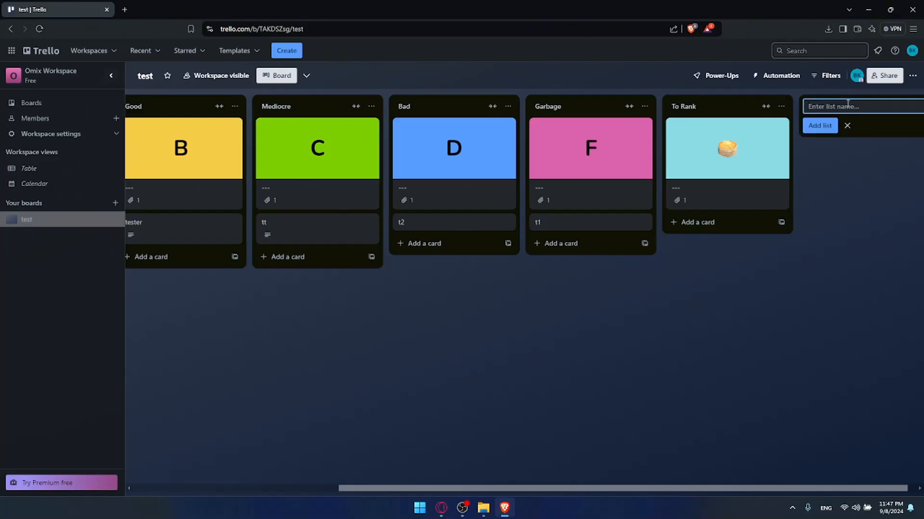
type("testerr")
key("ctrl+a")
key("BackSpace")
type("hh")
key("Return")
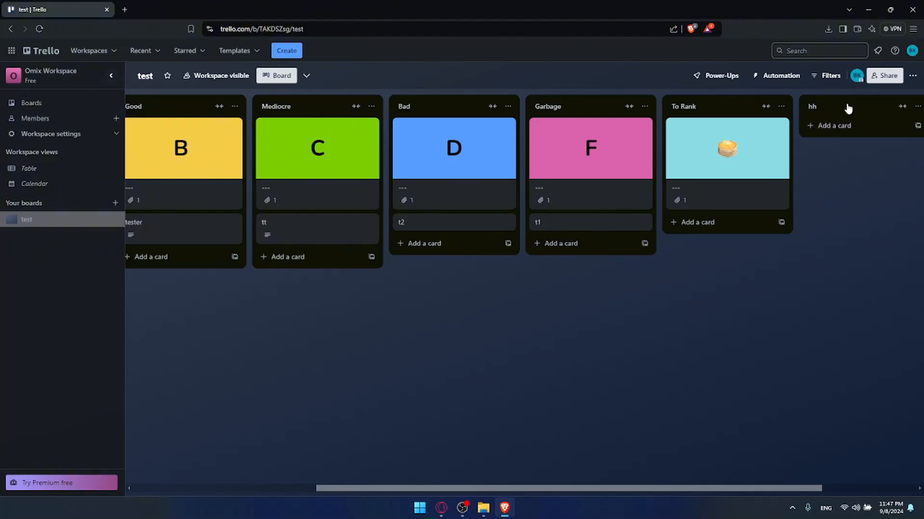
Add a card 'hhh' to the hh list and open it.
left_click(917, 107)
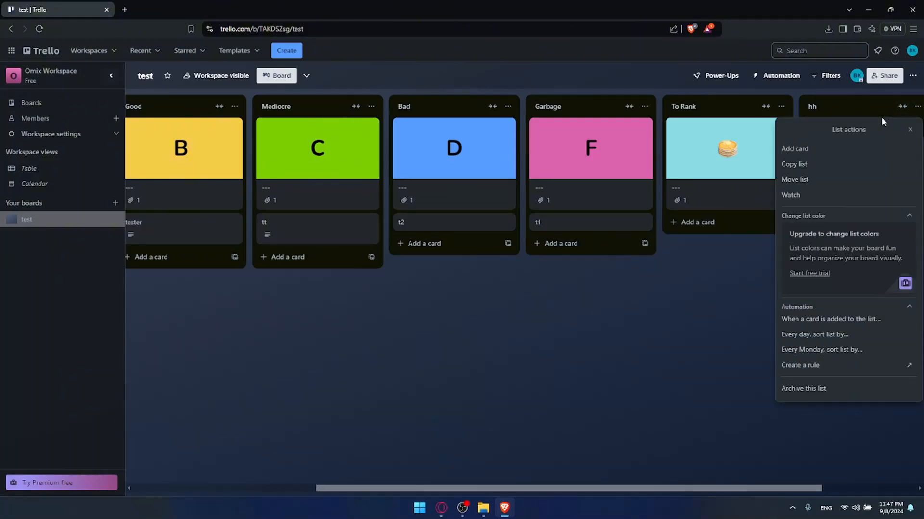
left_click(812, 149)
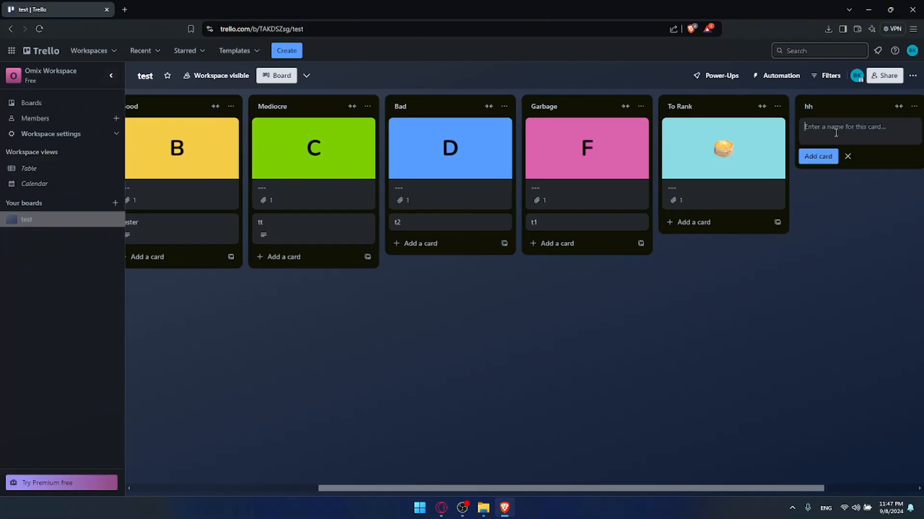
type("tes")
key("BackSpace")
key("BackSpace")
type("h")
left_click(818, 156)
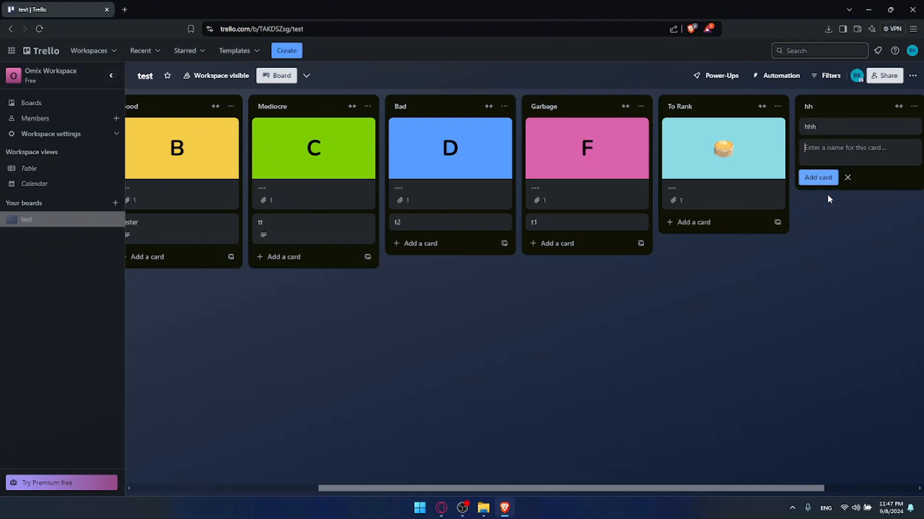
left_click(833, 131)
Paste the tester card link into hhh's description and save it.
left_click(459, 205)
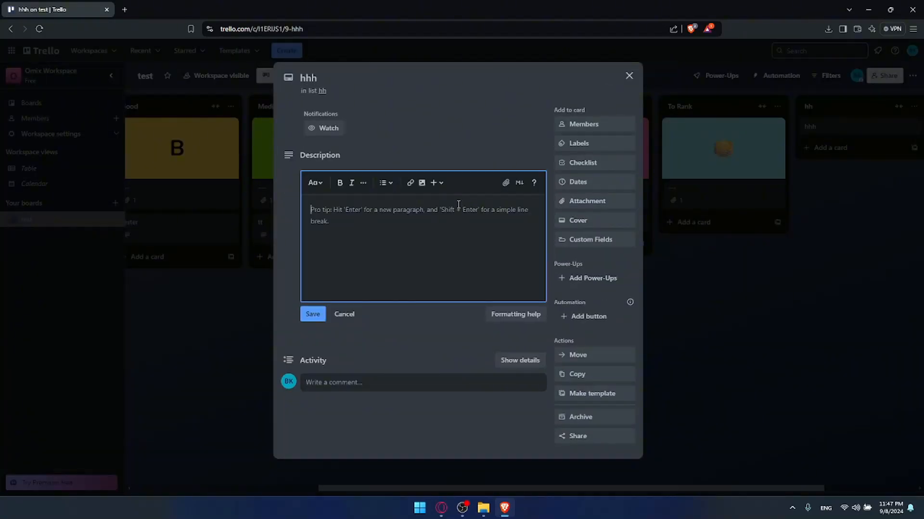
key("ctrl+v")
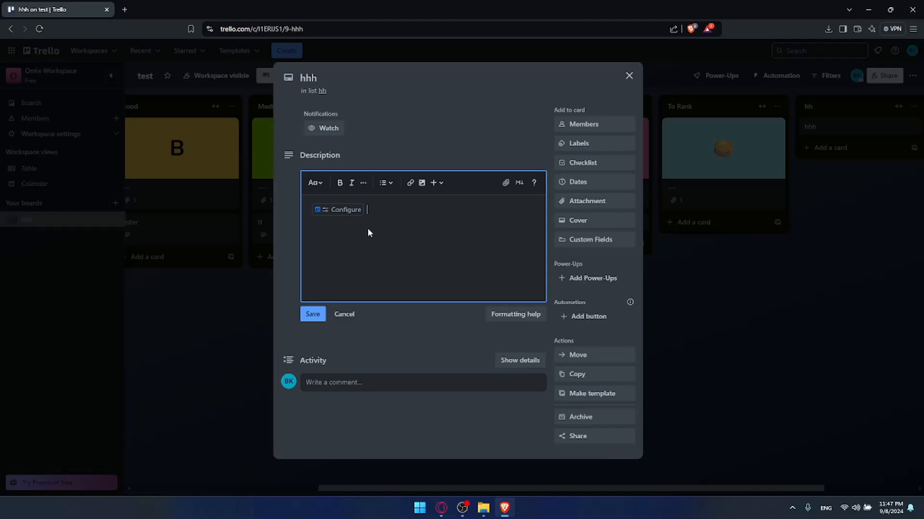
left_click(311, 315)
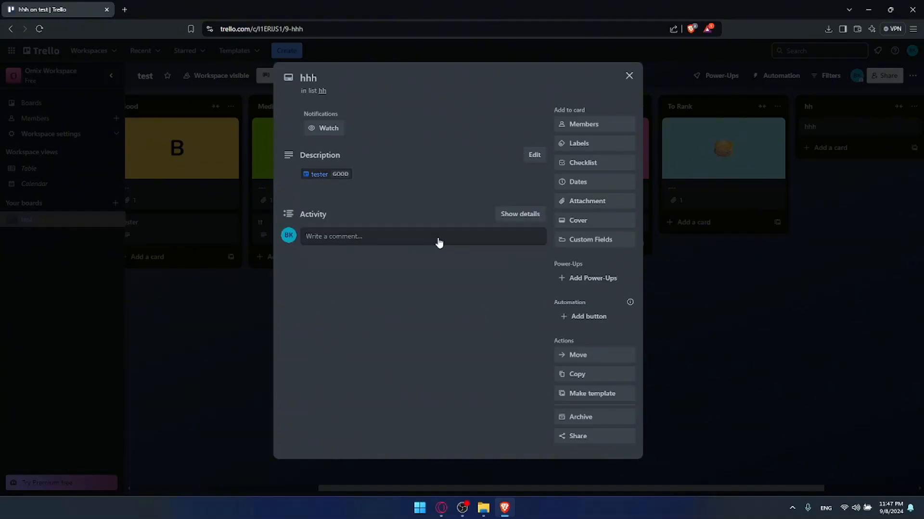
Follow the chained card chips from hhh to tester to test, twice, then close the card.
left_click(320, 175)
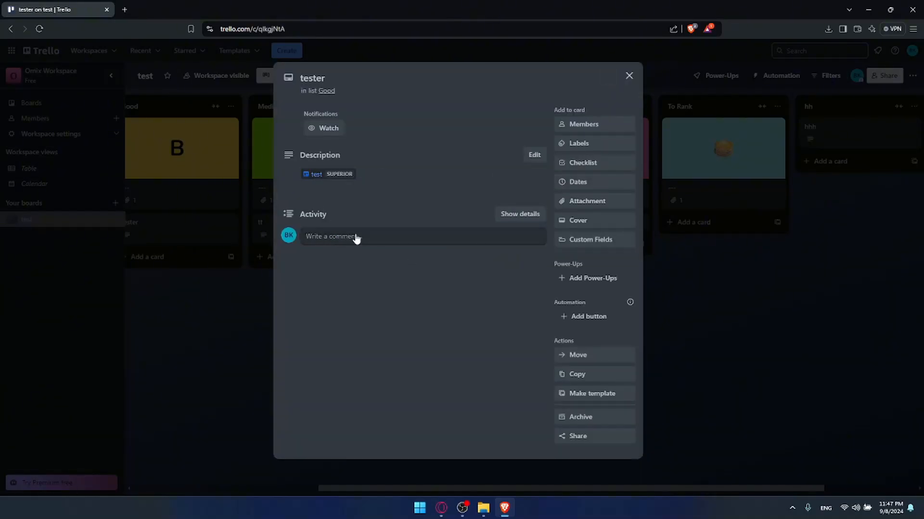
left_click(325, 175)
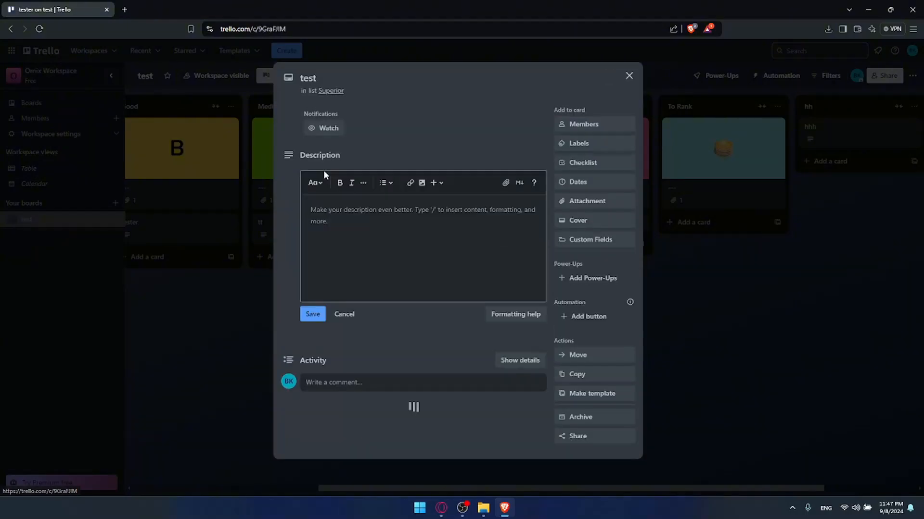
left_click(629, 76)
left_click(831, 134)
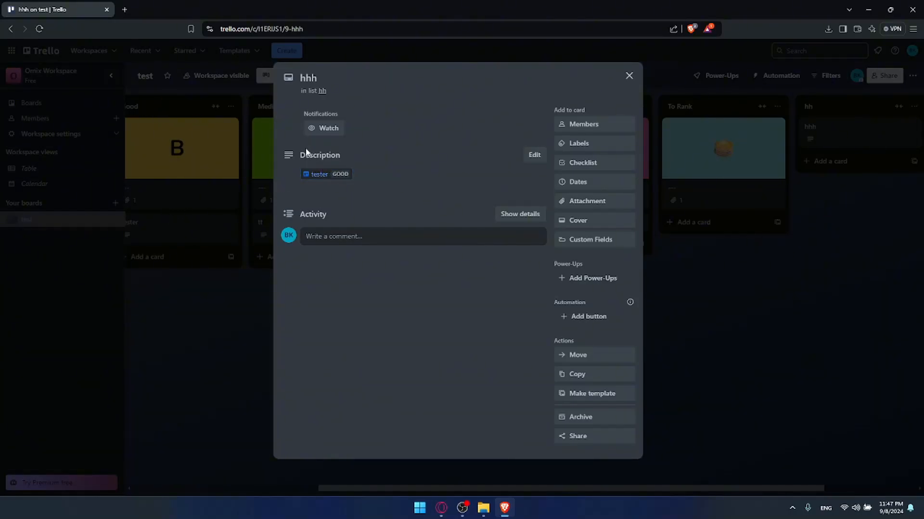
left_click(323, 174)
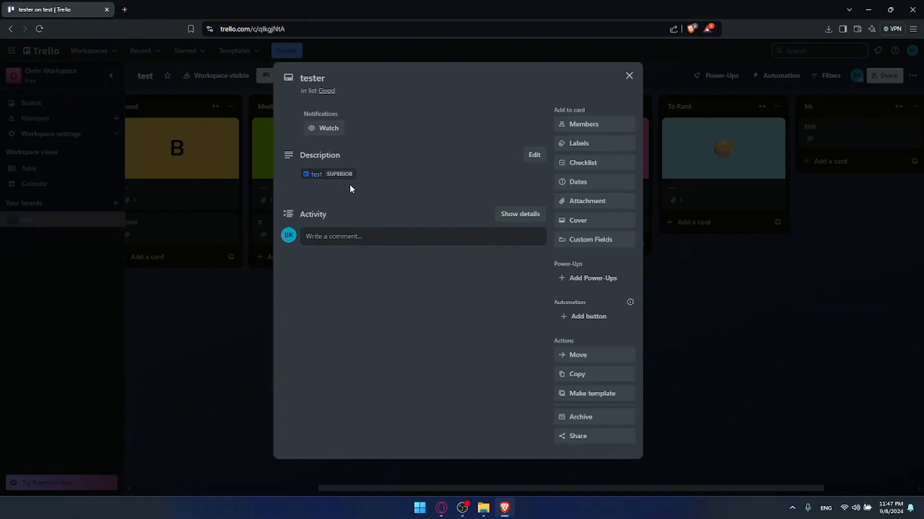
left_click(315, 175)
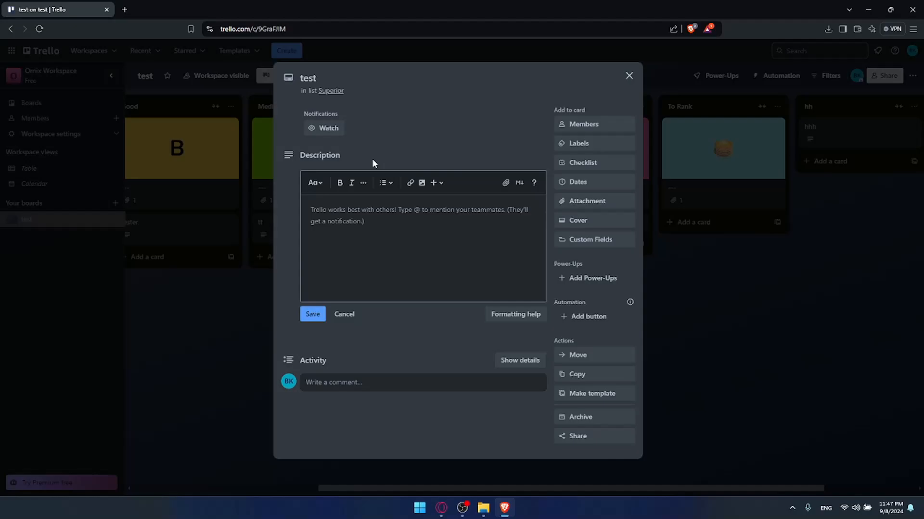
left_click(629, 75)
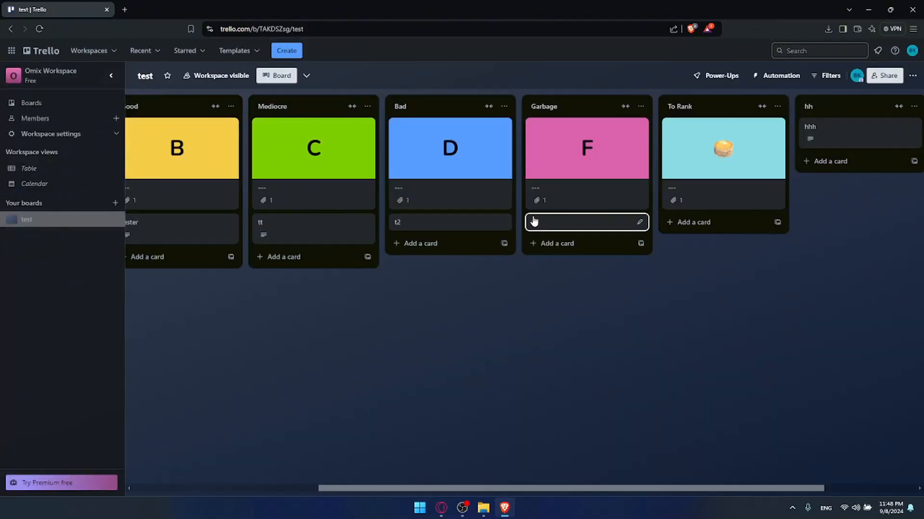
Archive the hh list, dismiss the notice, and scroll the board back left.
left_click(913, 107)
left_click(812, 405)
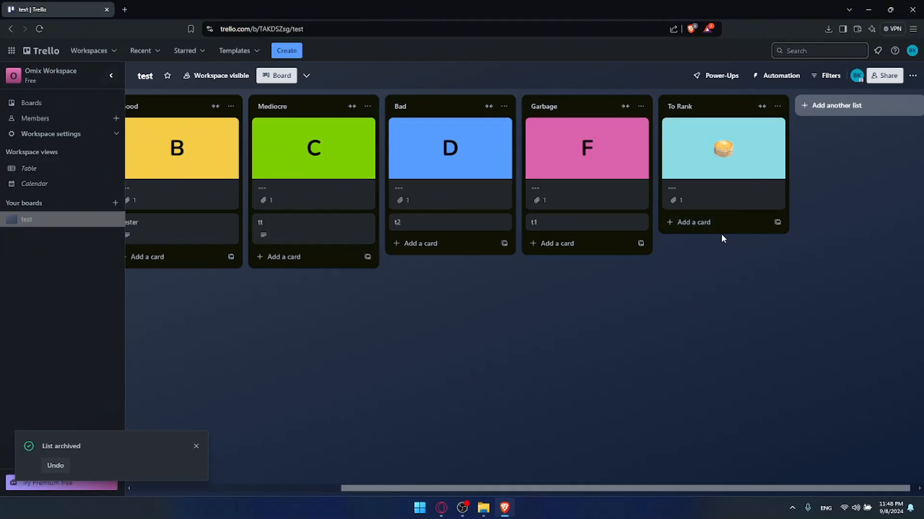
left_click(196, 446)
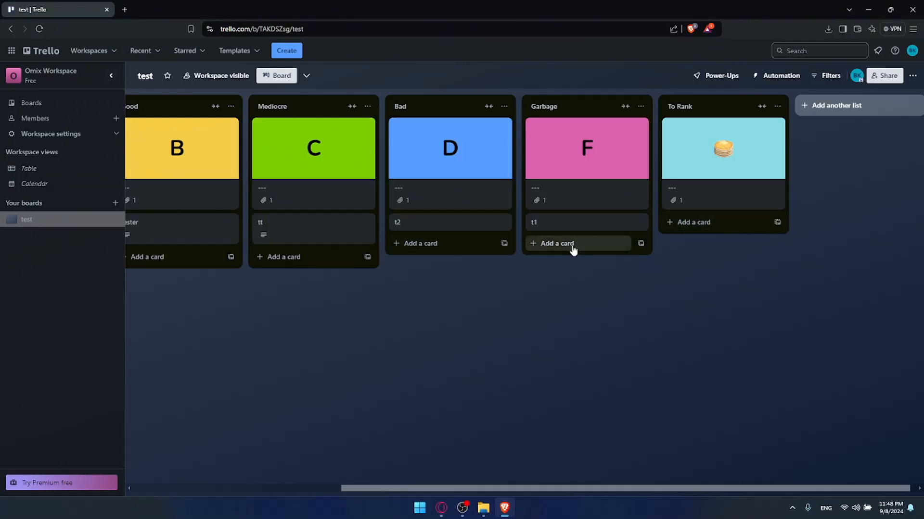
left_click_drag(350, 292, 340, 295)
scroll(625, 380, "left", 6)
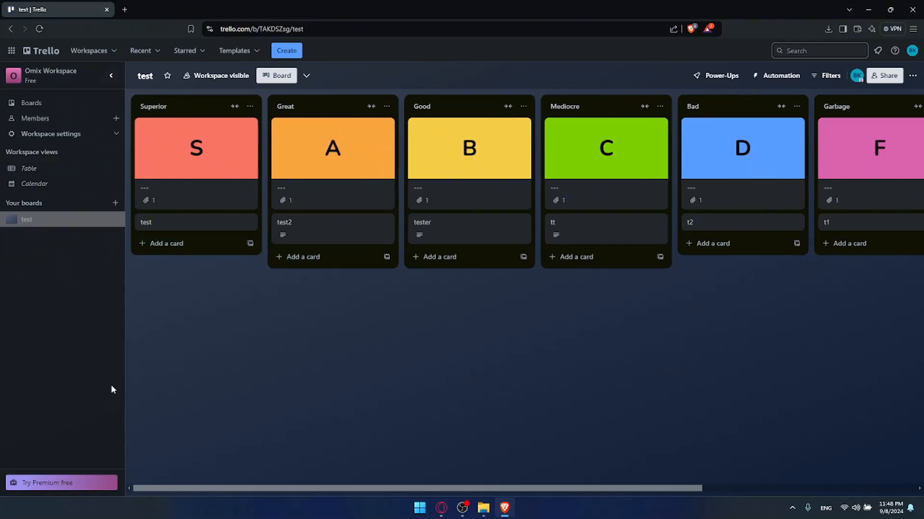
Archive the Mediocre list, then undo to restore it.
left_click(660, 107)
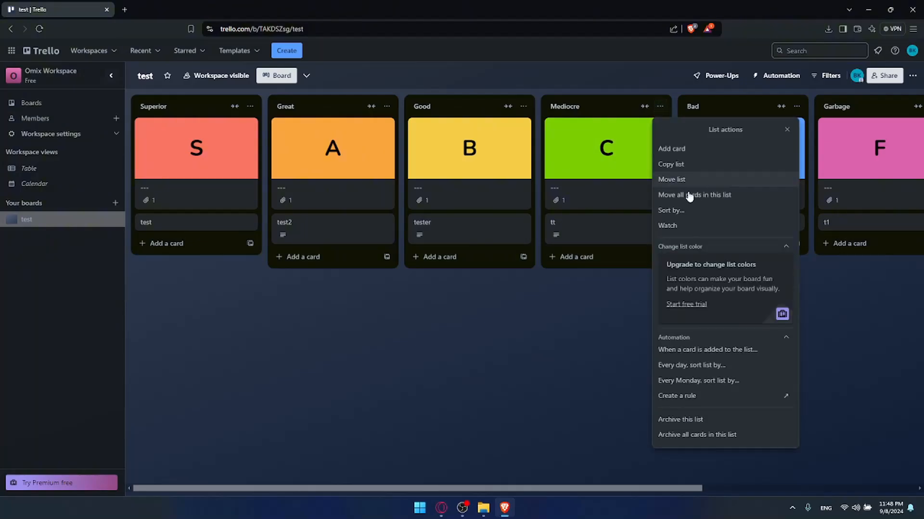
left_click(709, 419)
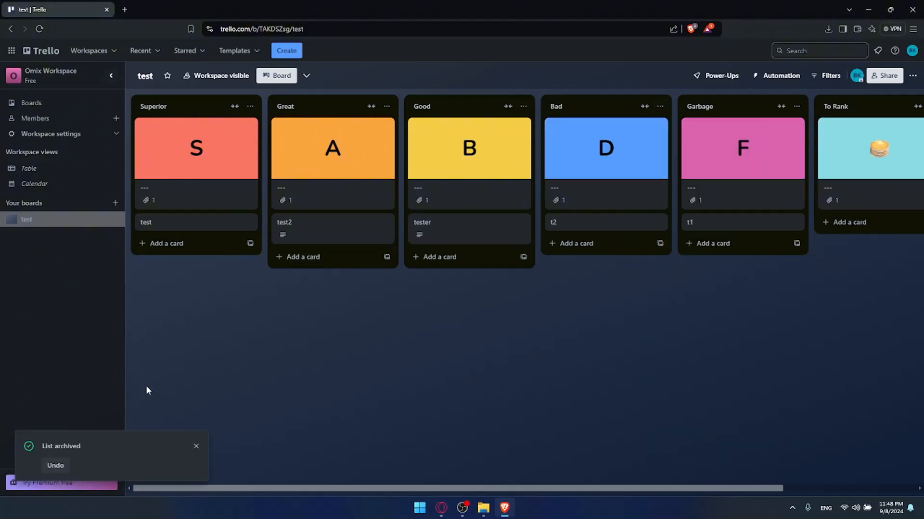
left_click(55, 466)
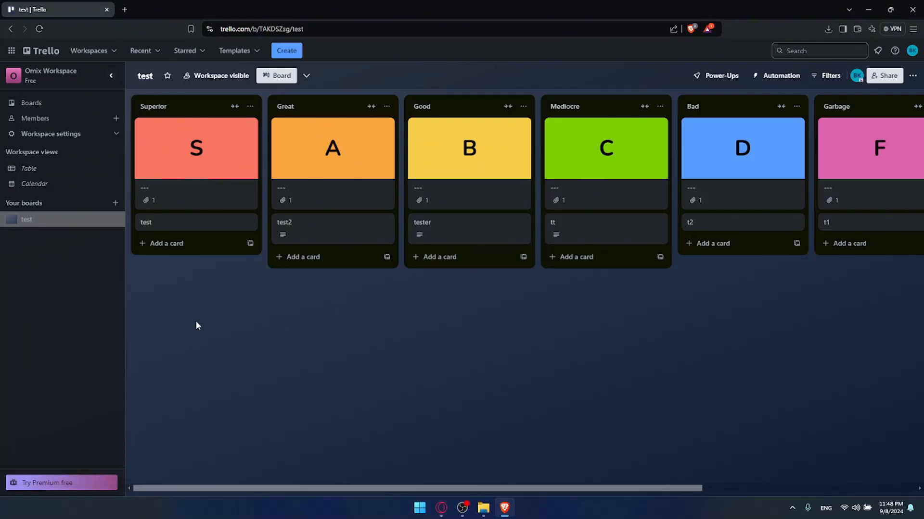
Close the Trello board tab and minimize the Brave browser.
left_click(125, 10)
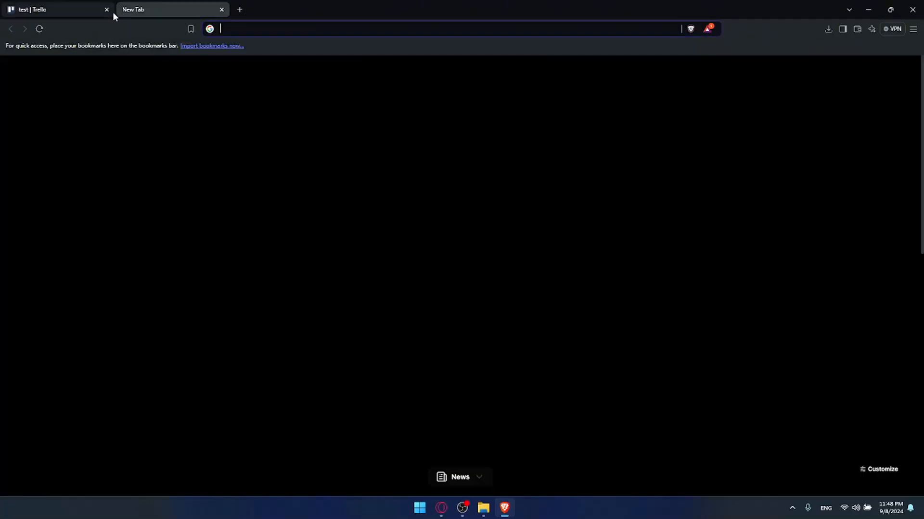
left_click(106, 9)
left_click(207, 138)
left_click(869, 10)
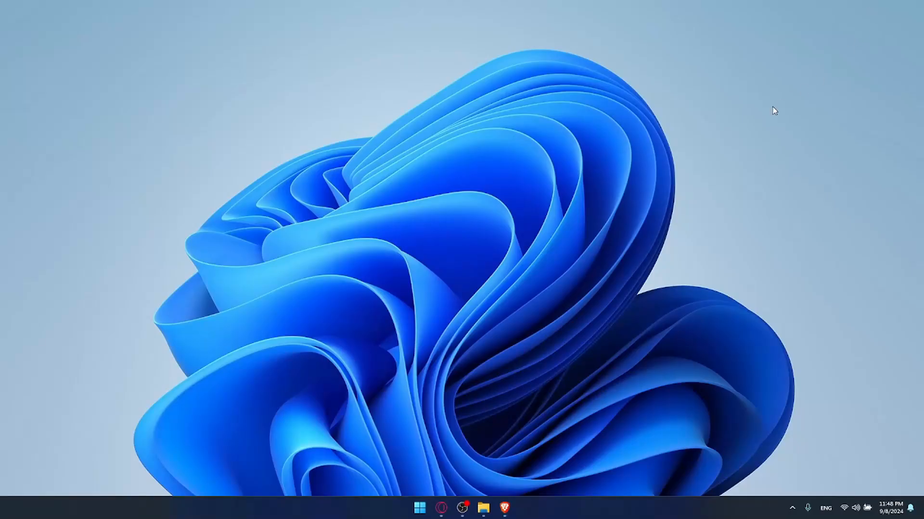